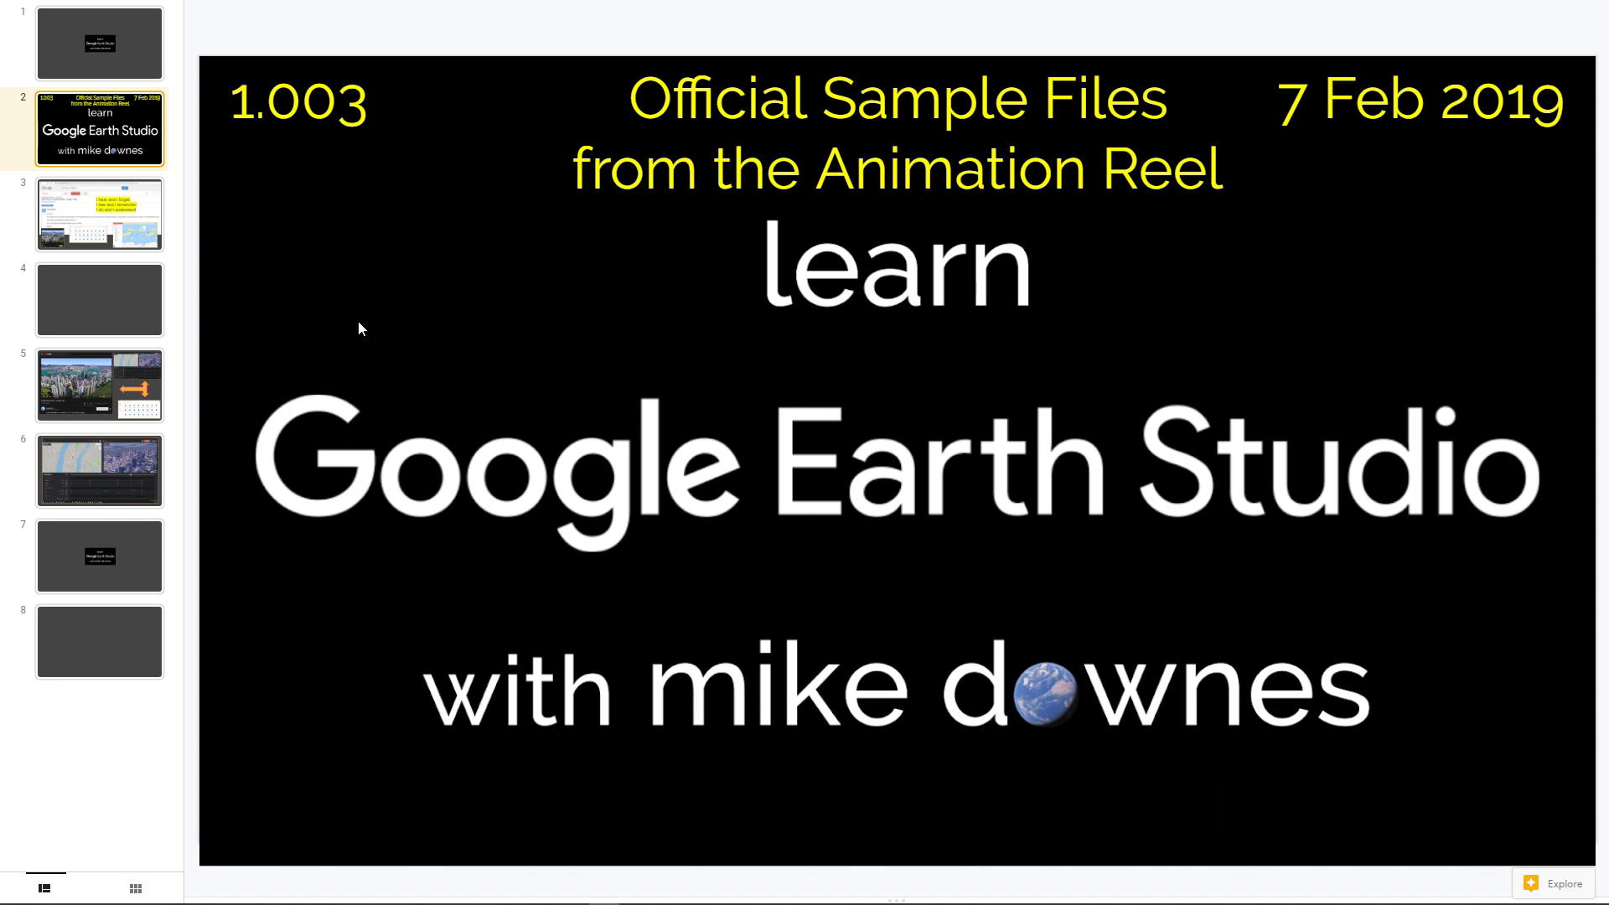
# - Advance the deck to slide 4, bringing up the Animation Reel video in GOM Player
pyautogui.press('Down')
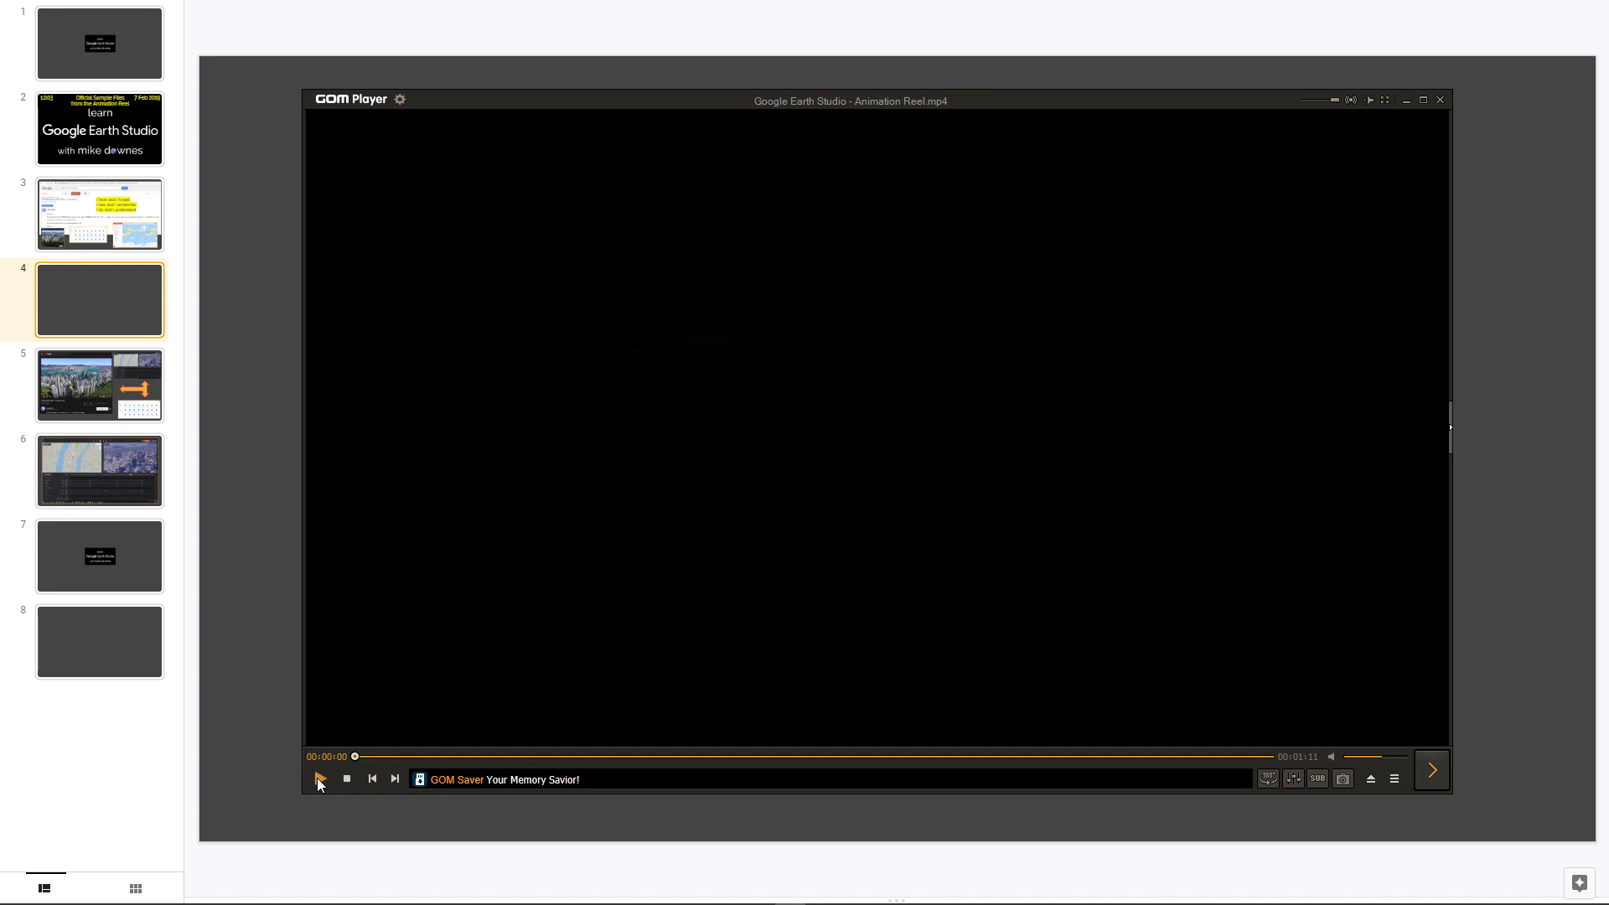
# - Pause the reel, jump to the 5- and 6-second marks, and resume playback
pyautogui.click(319, 779)
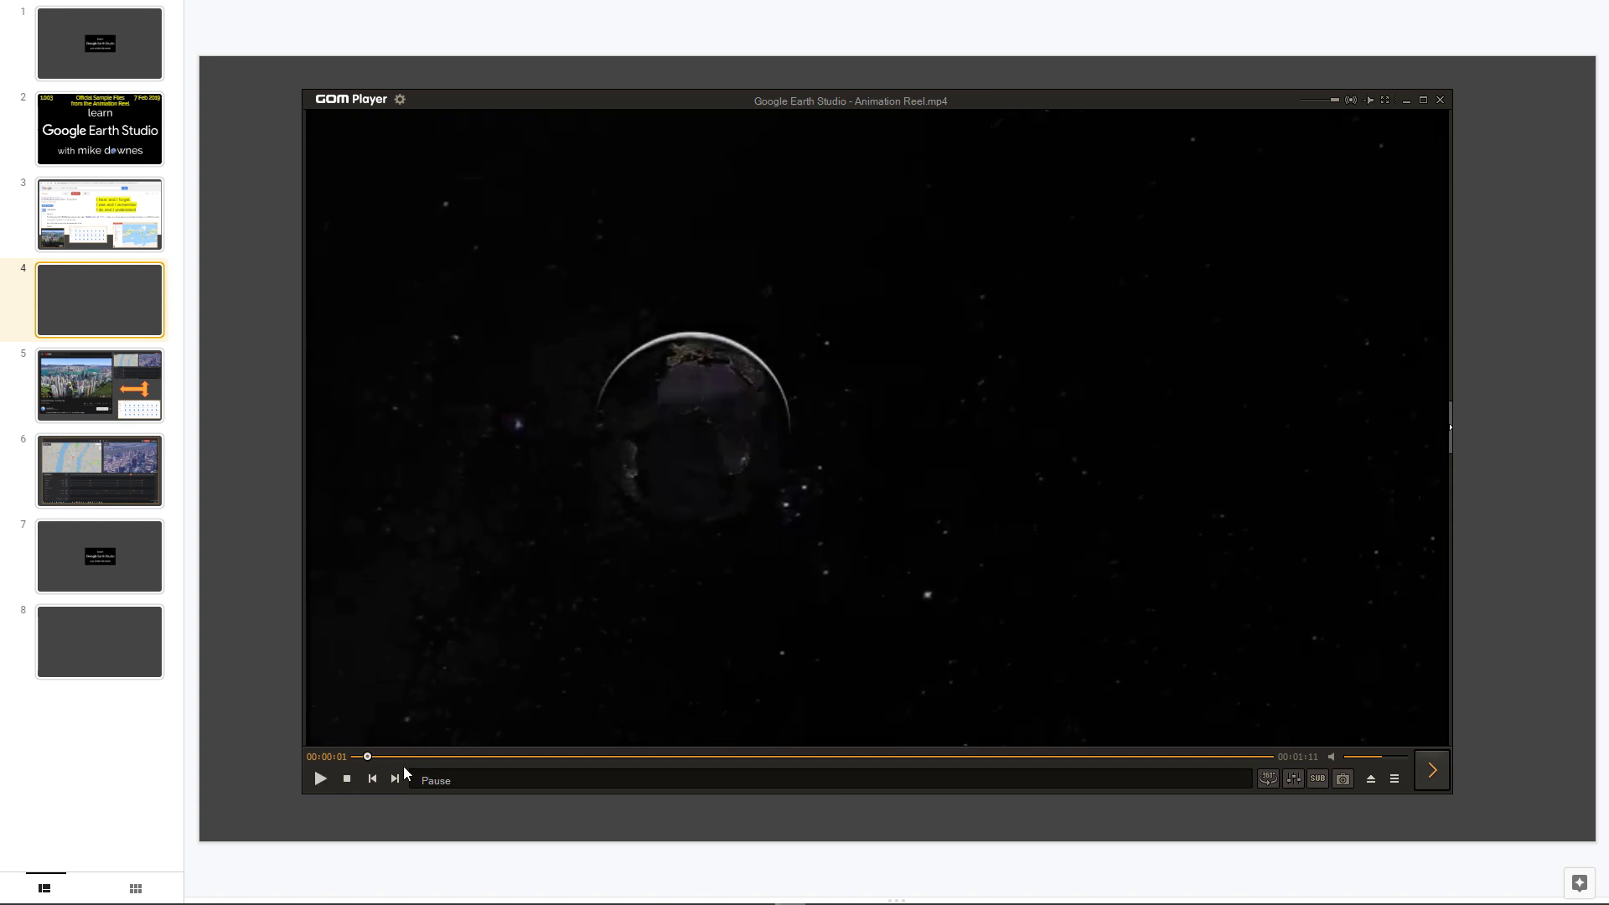
pyautogui.click(419, 757)
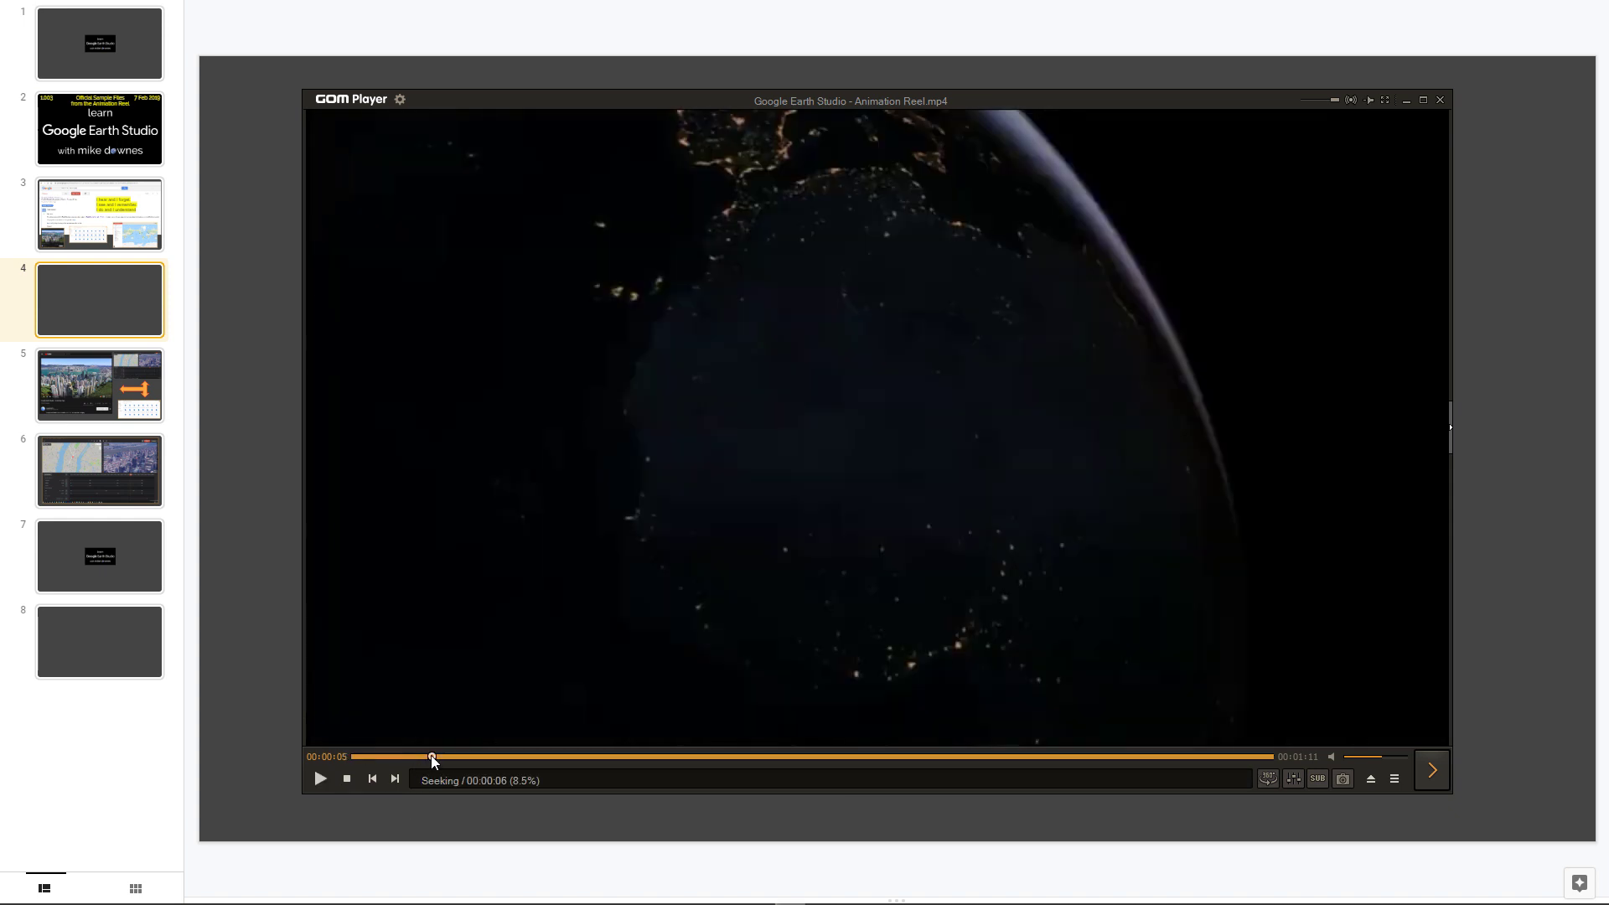
pyautogui.click(433, 758)
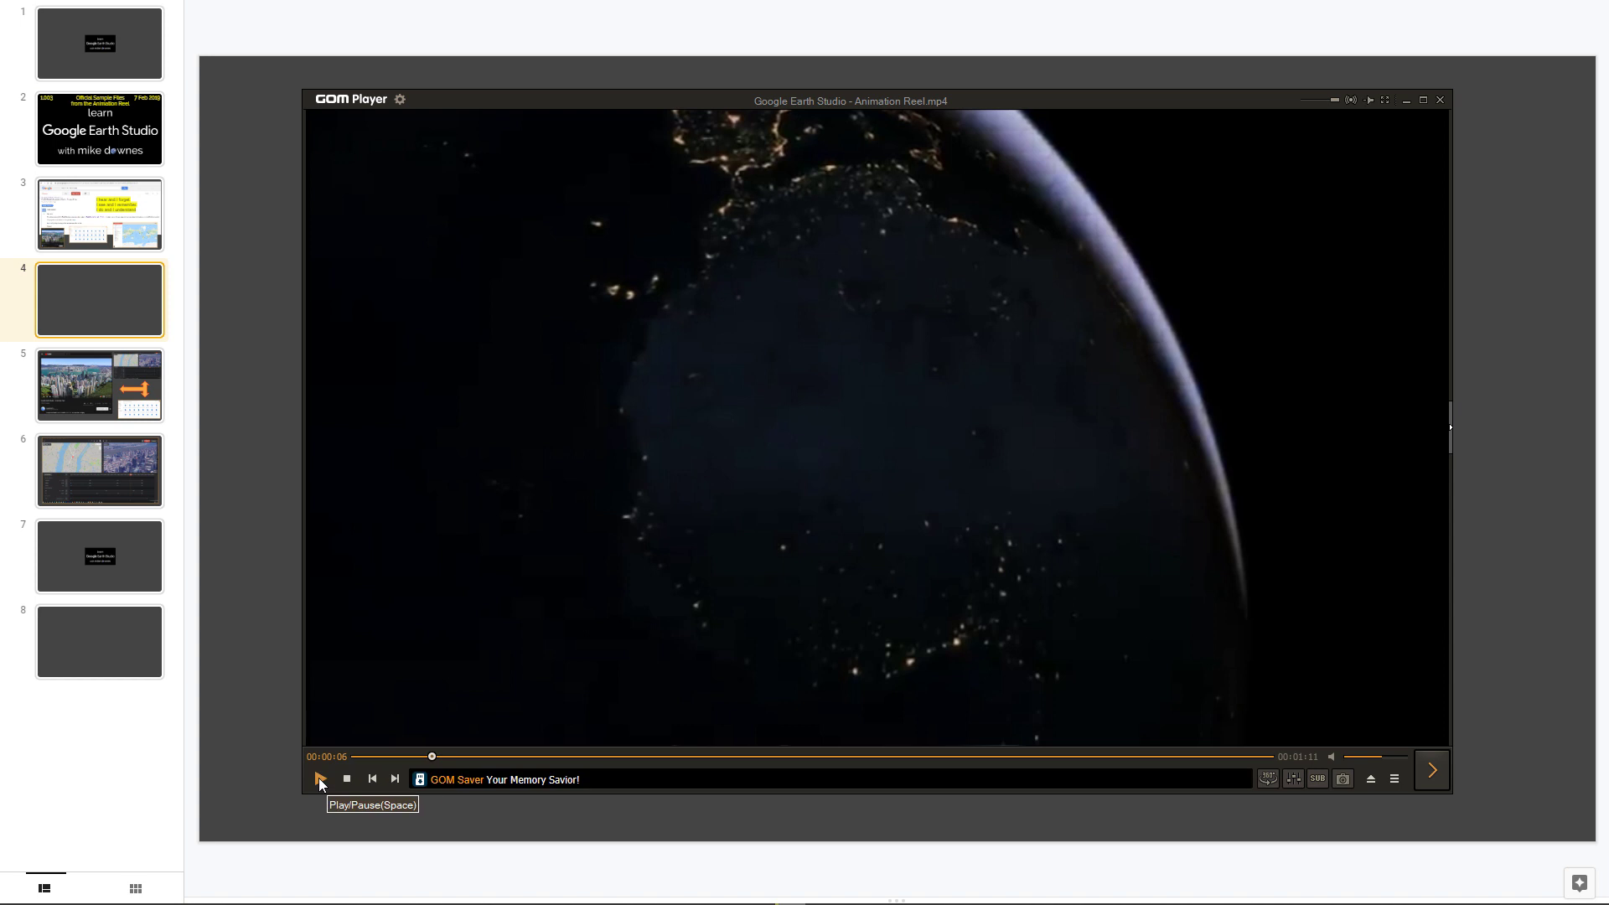
pyautogui.click(319, 780)
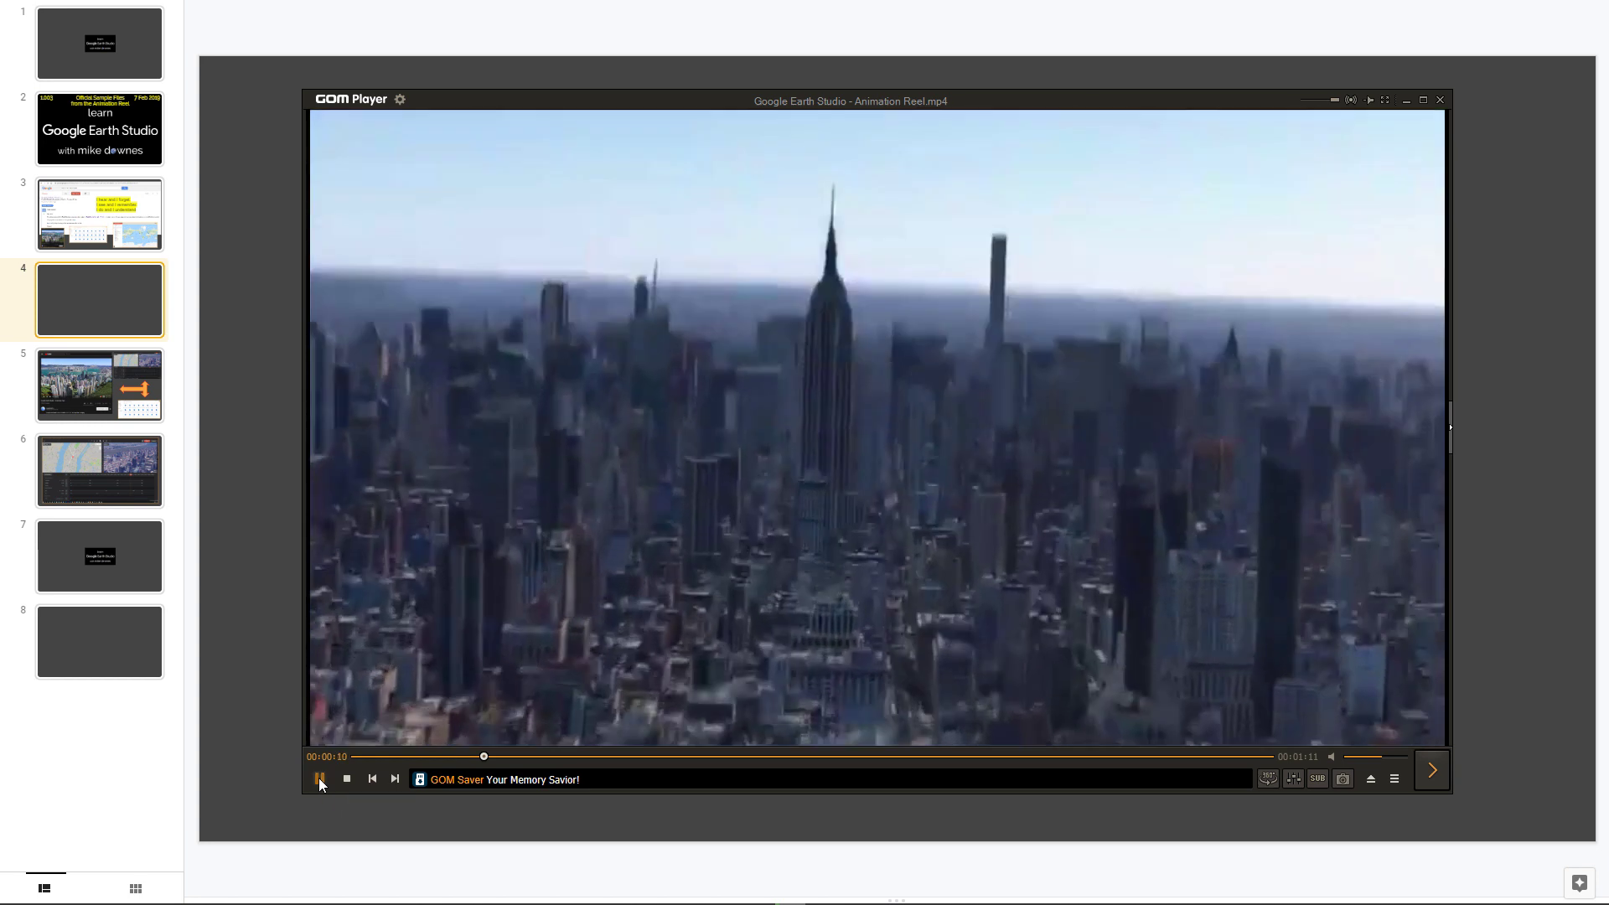
# - Pause on the city skyline at 11 seconds, then skip to the canyon shot at 00:00:26
pyautogui.click(319, 780)
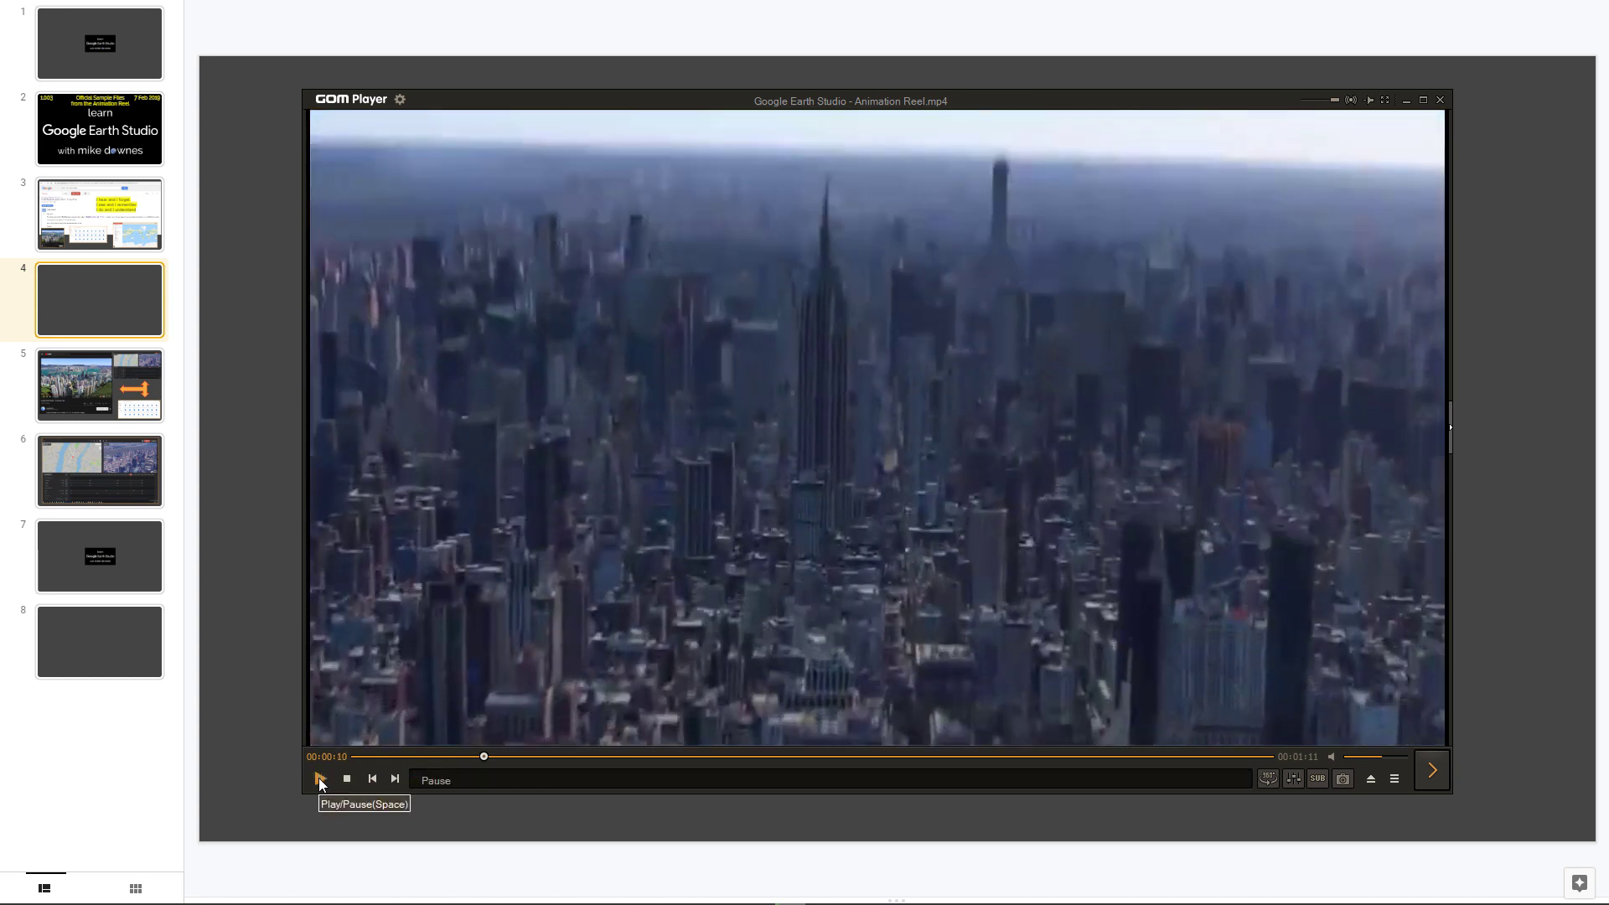
pyautogui.click(319, 780)
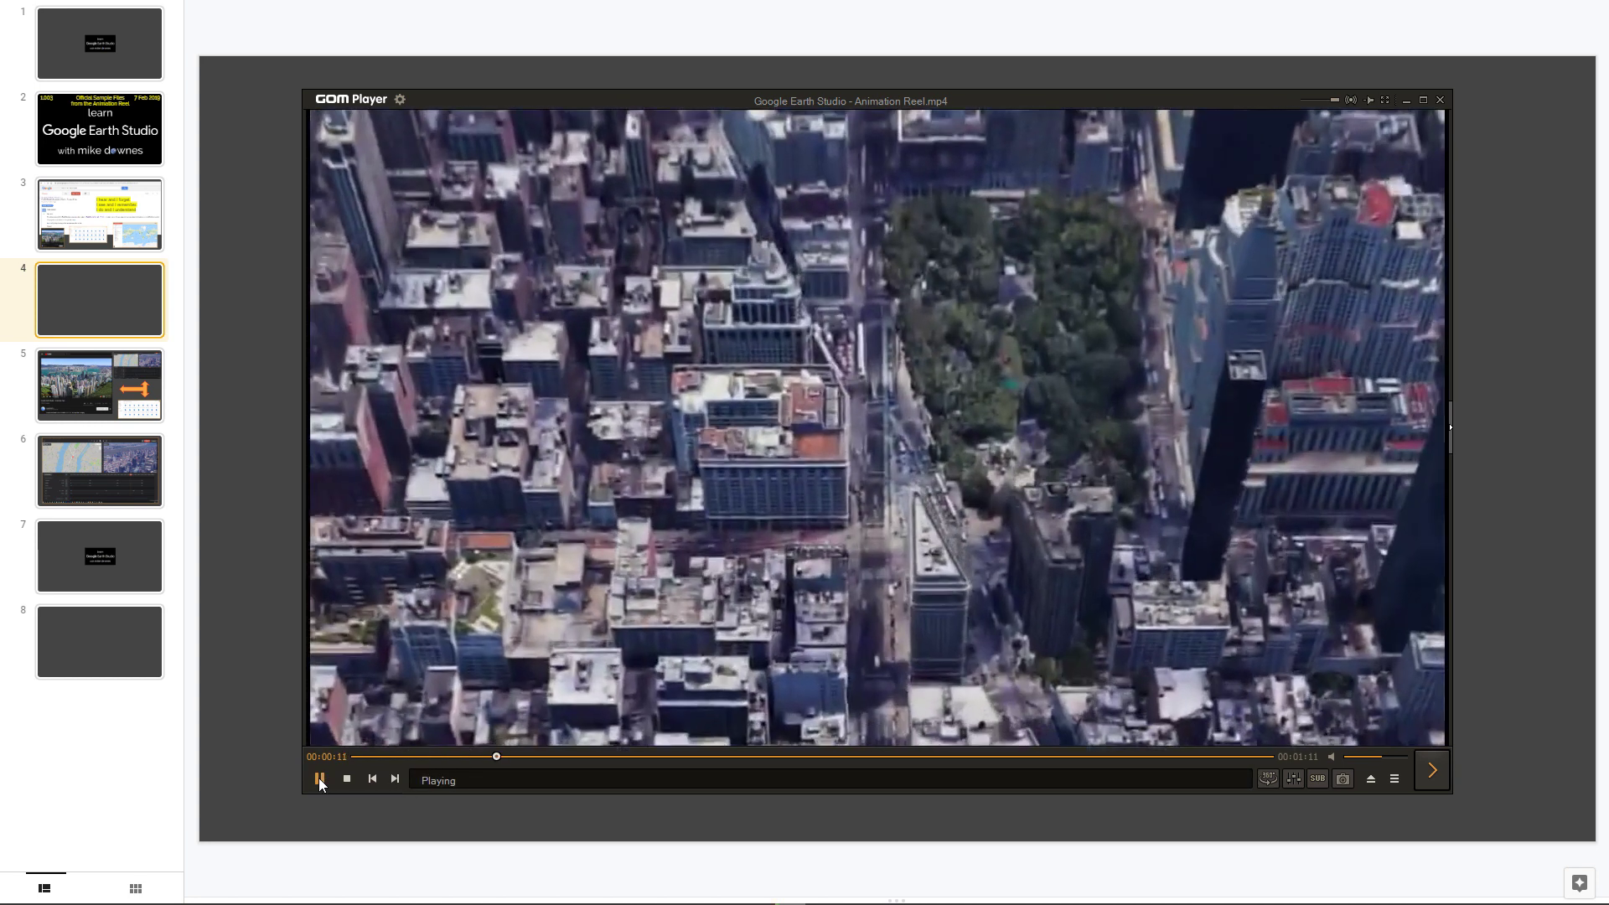
pyautogui.click(319, 780)
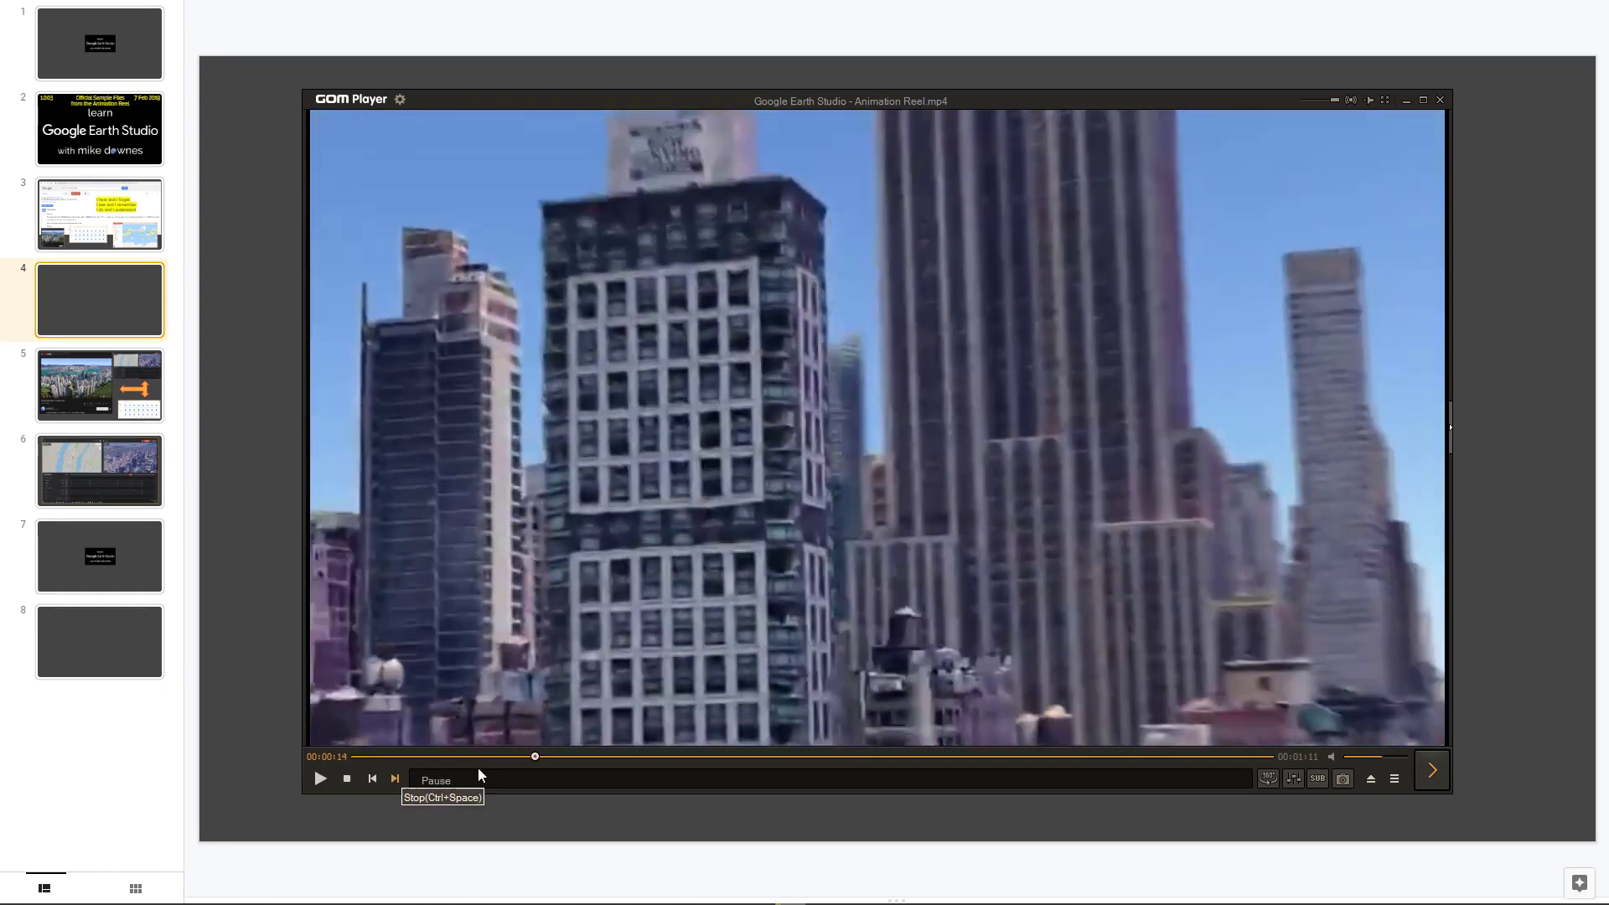
pyautogui.click(600, 757)
pyautogui.click(686, 757)
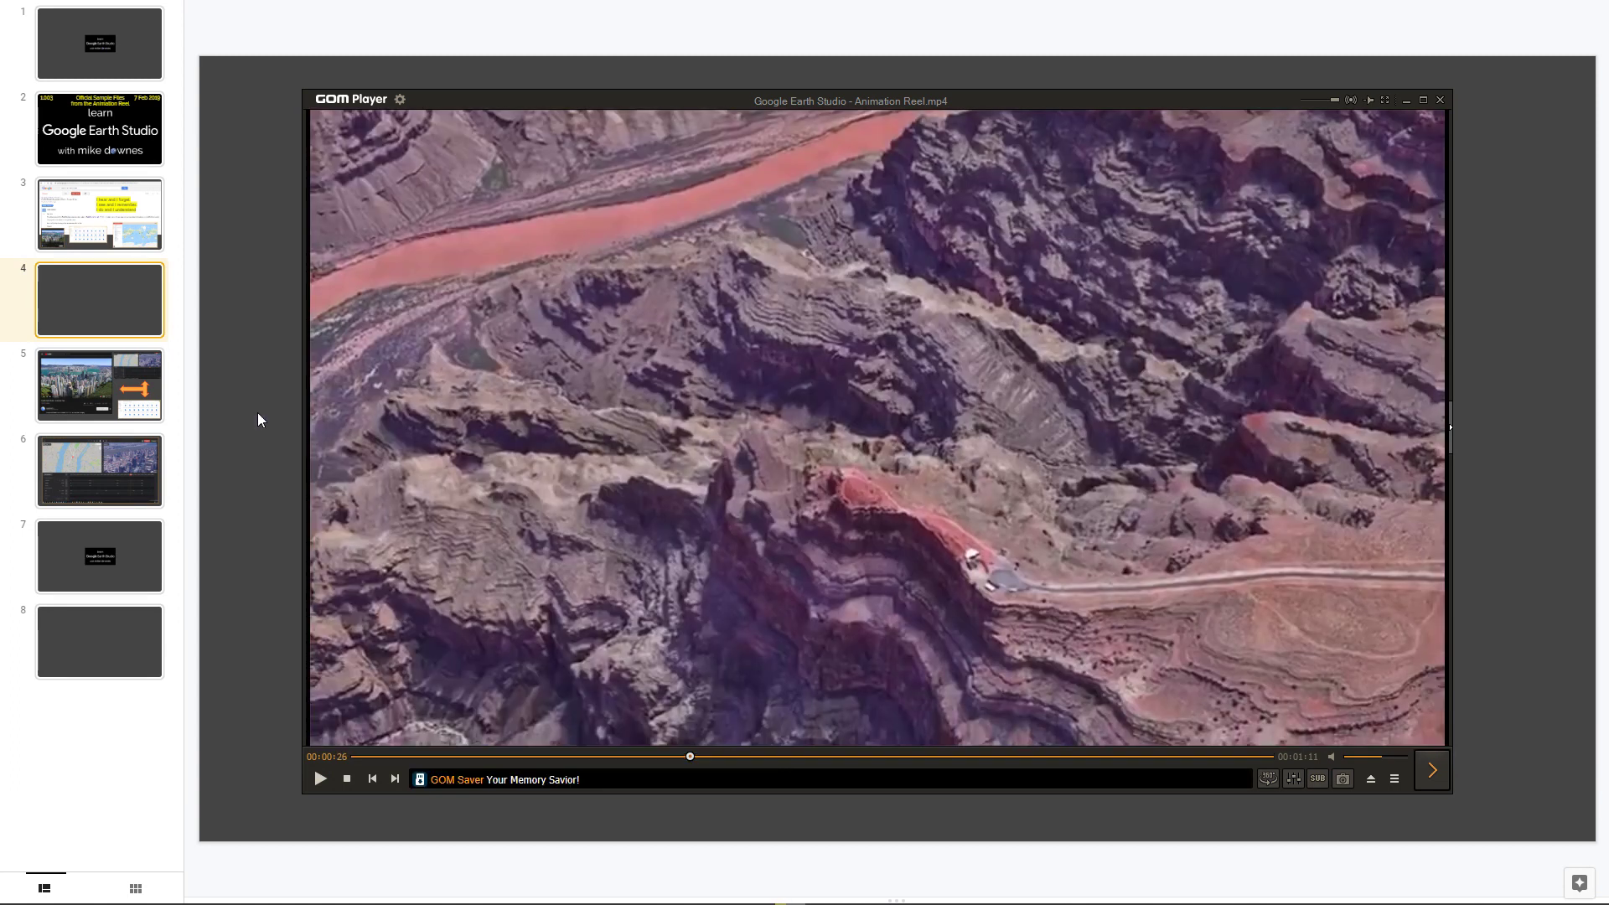
# - Revisit slide 3 and its Google Drive files screenshot, then move on to slide 5
pyautogui.click(99, 214)
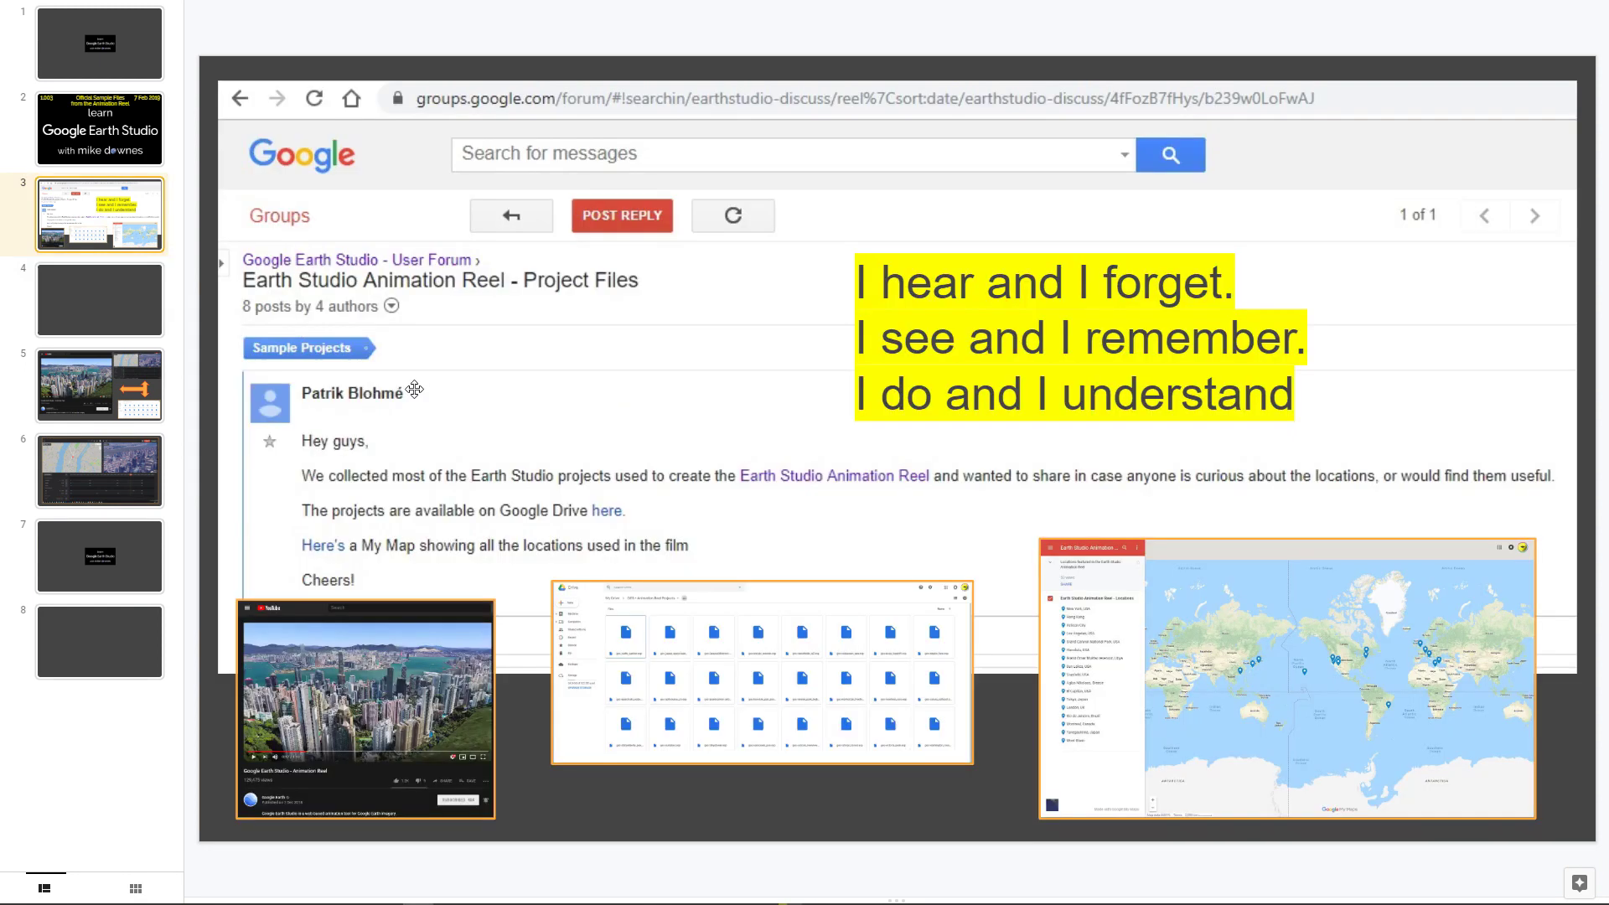
pyautogui.click(672, 655)
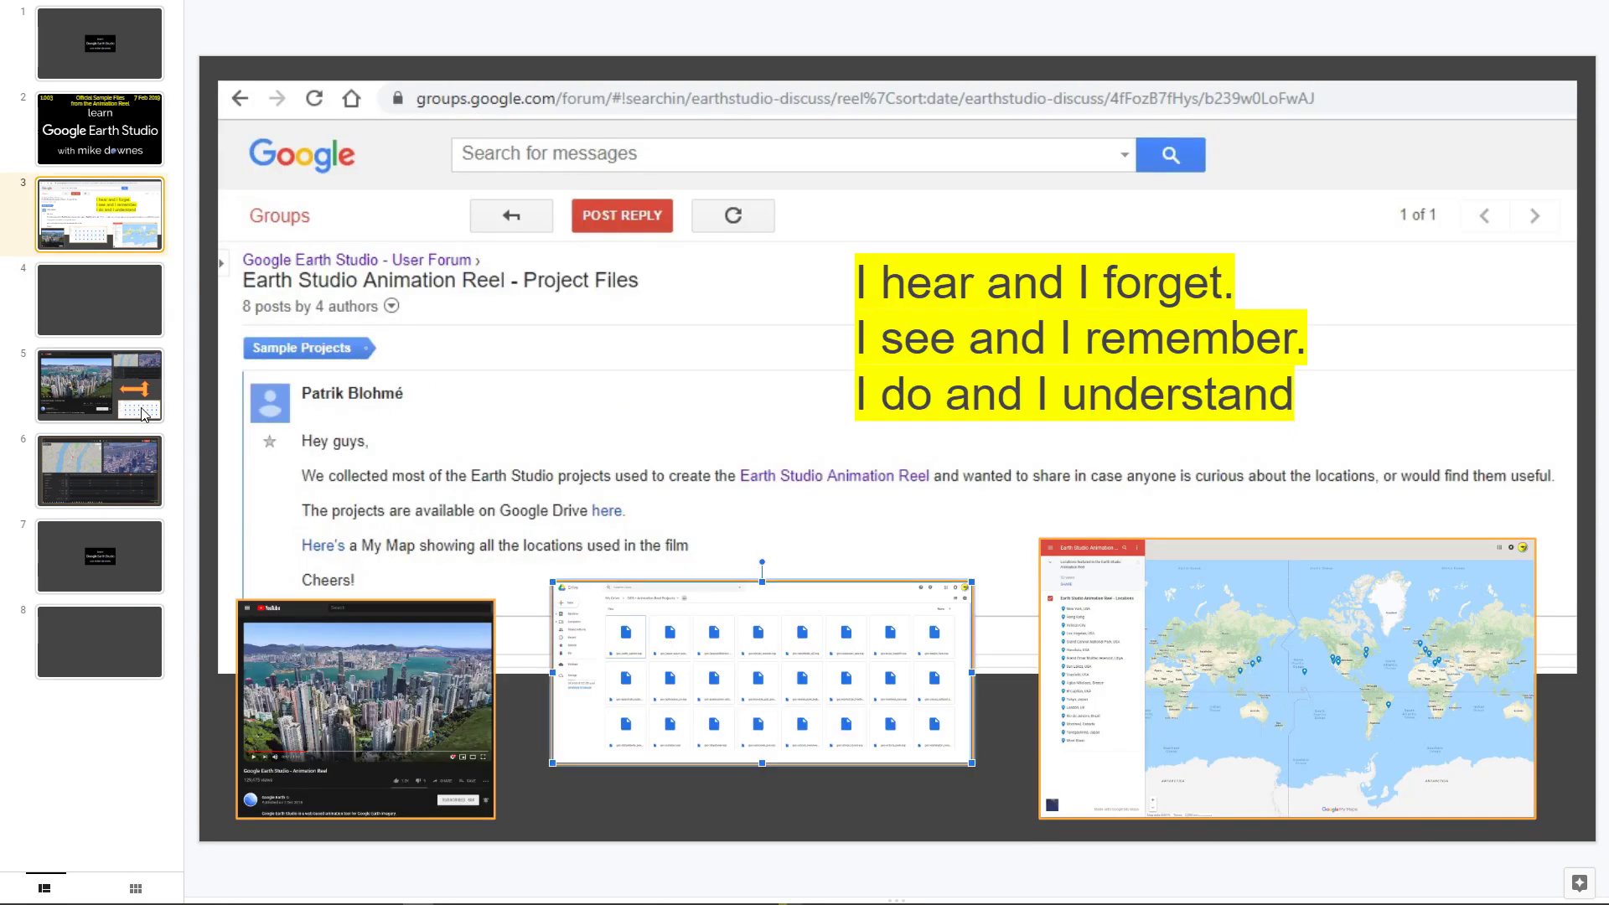
pyautogui.click(111, 387)
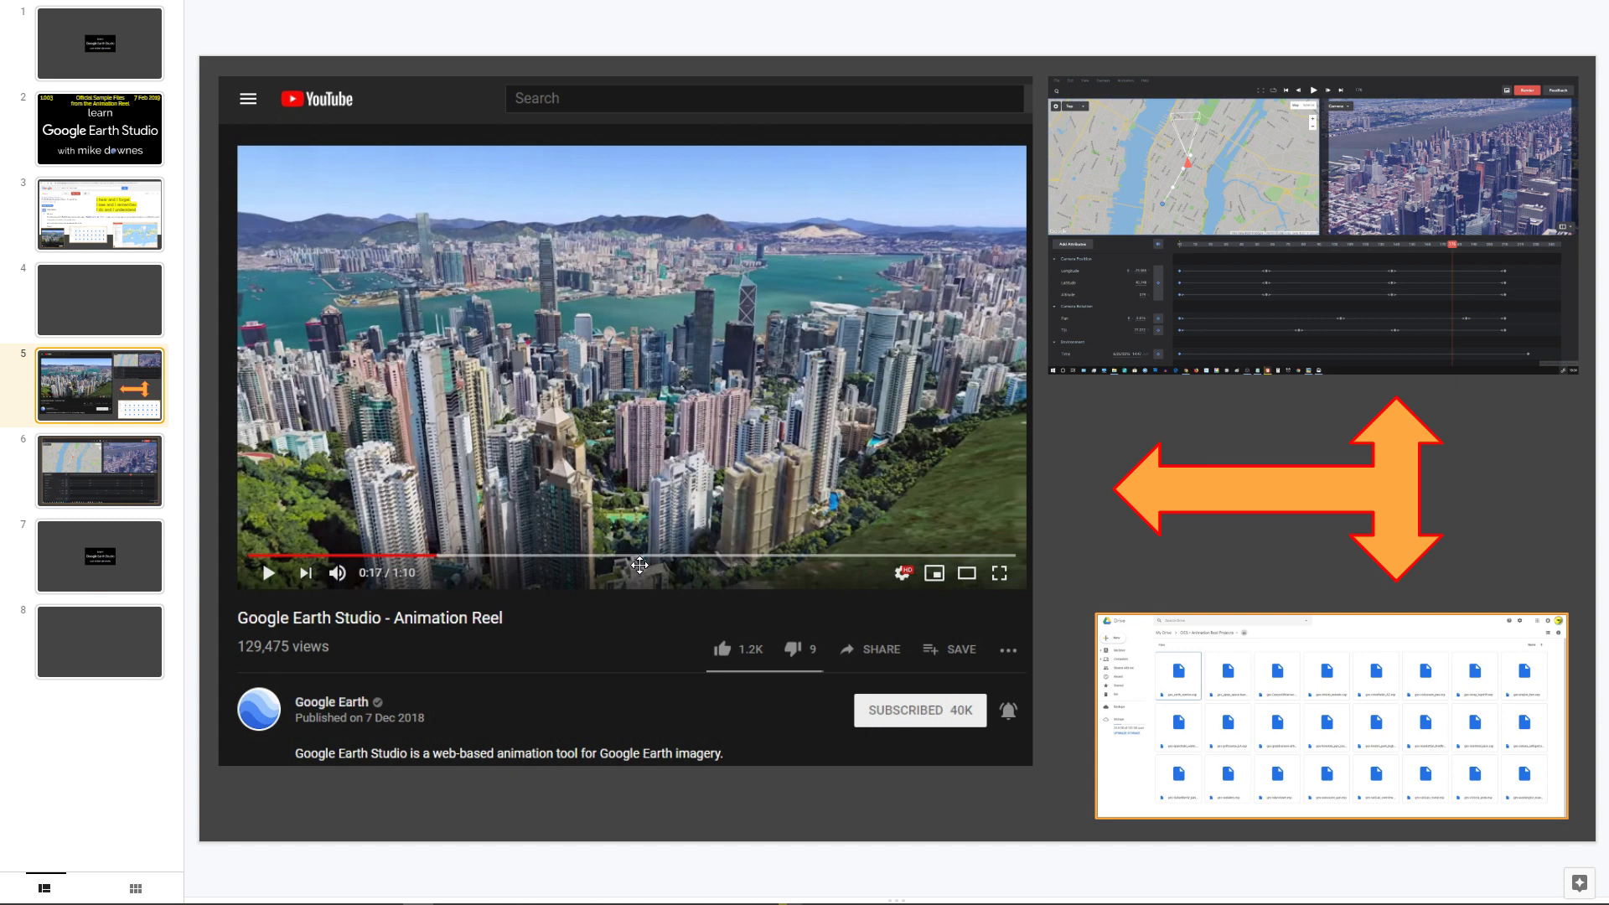
# - Select slide 5's Earth Studio screenshot, then go to slide 6 with the Manhattan project screenshot
pyautogui.click(1111, 252)
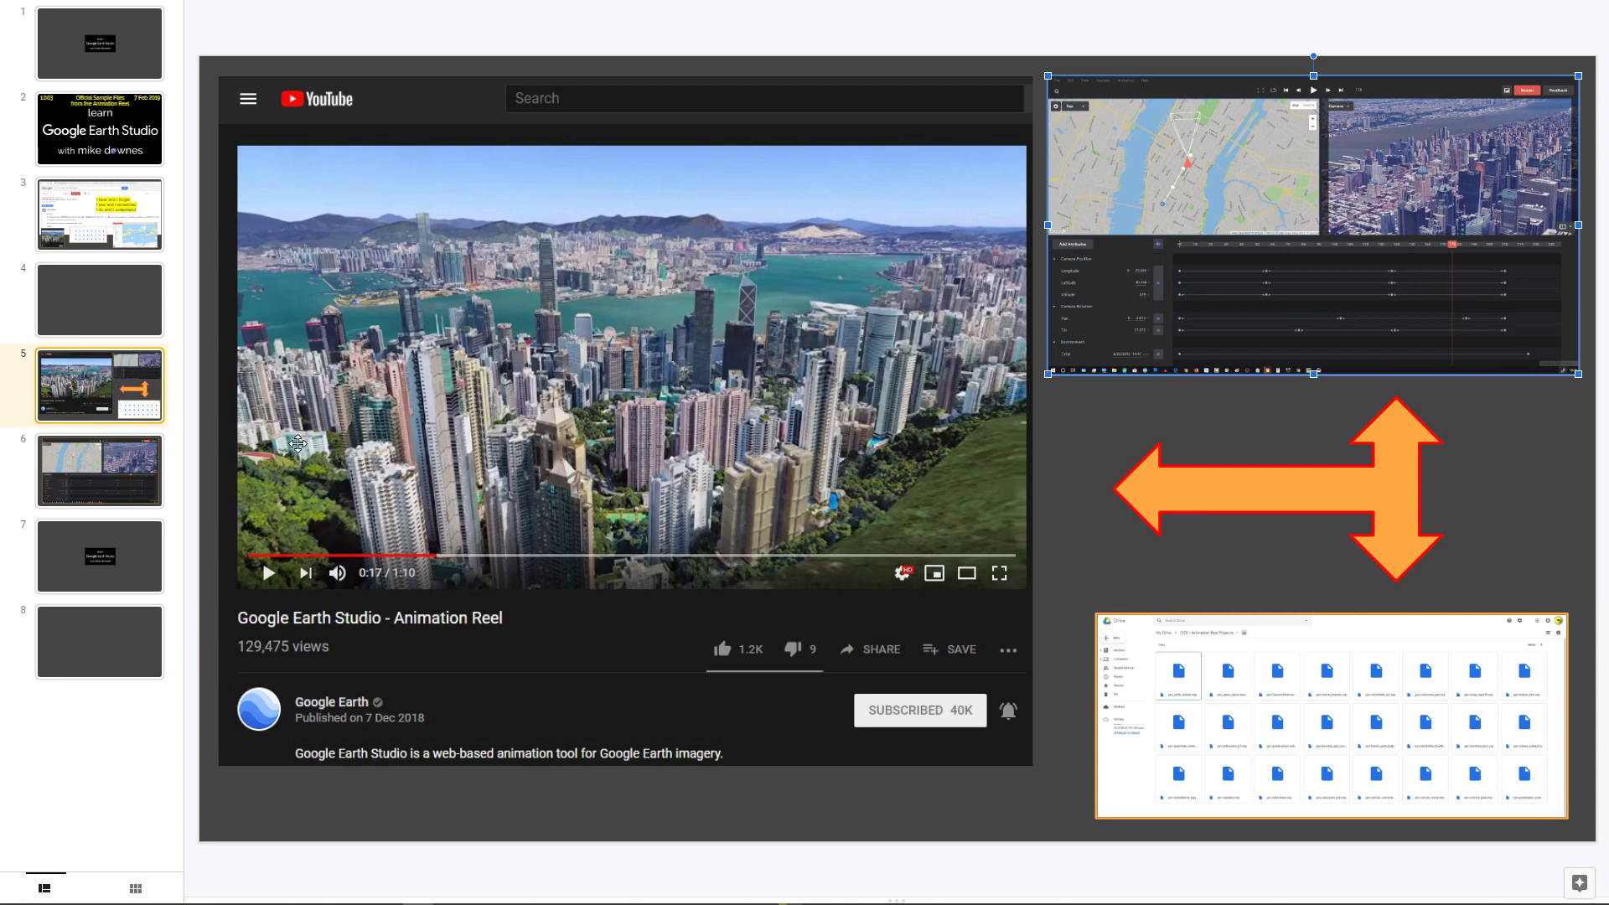
pyautogui.click(116, 468)
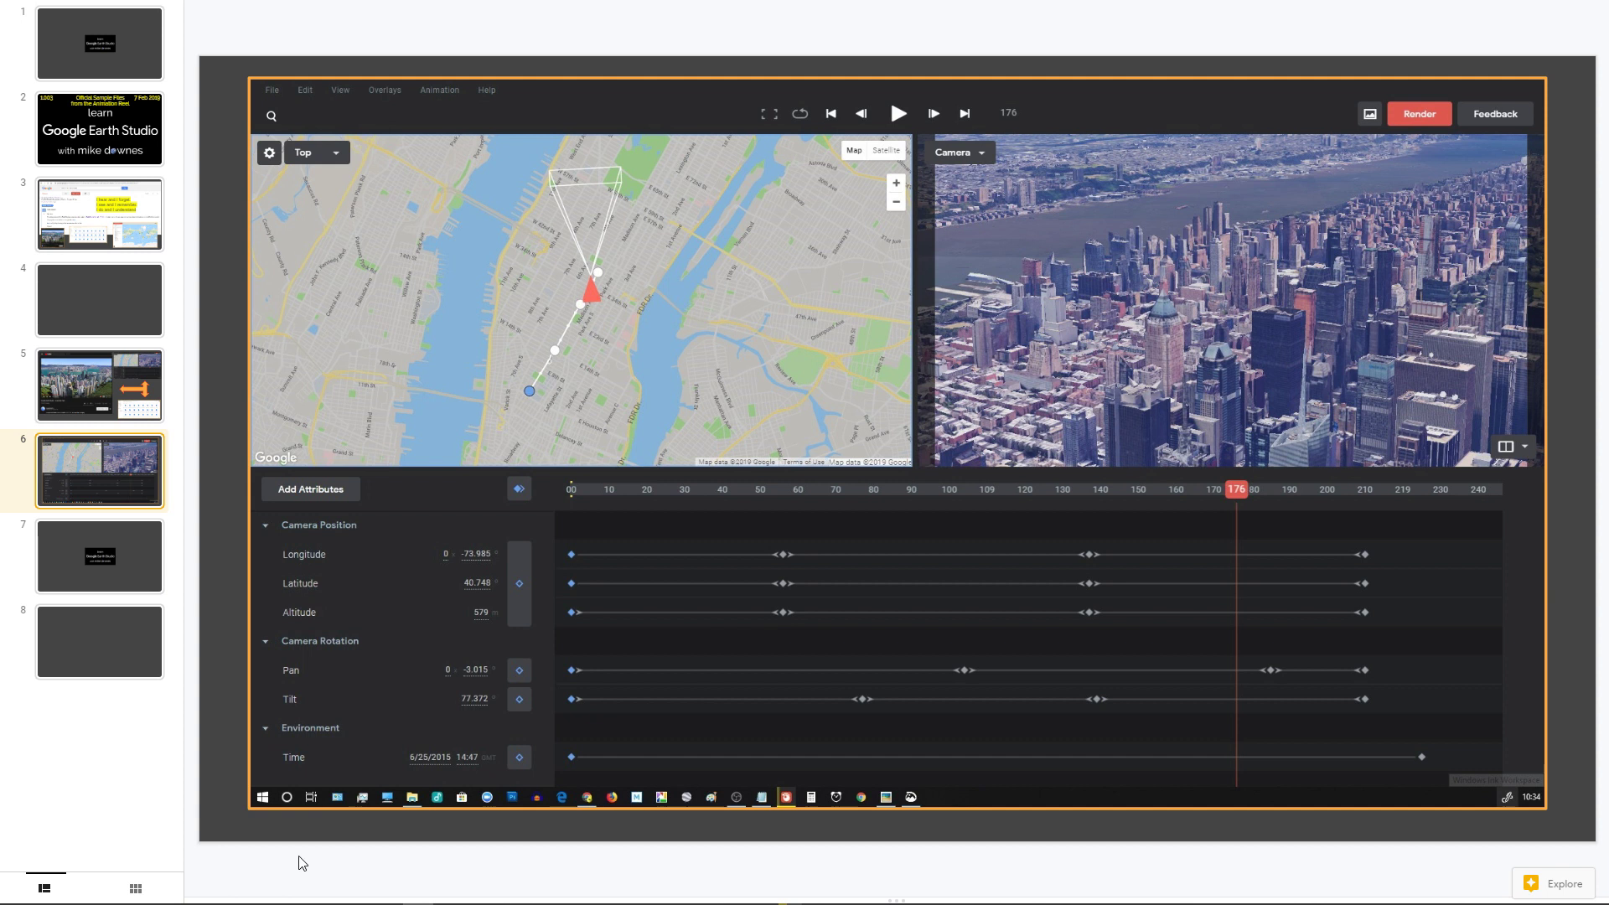
pyautogui.moveTo(711, 901)
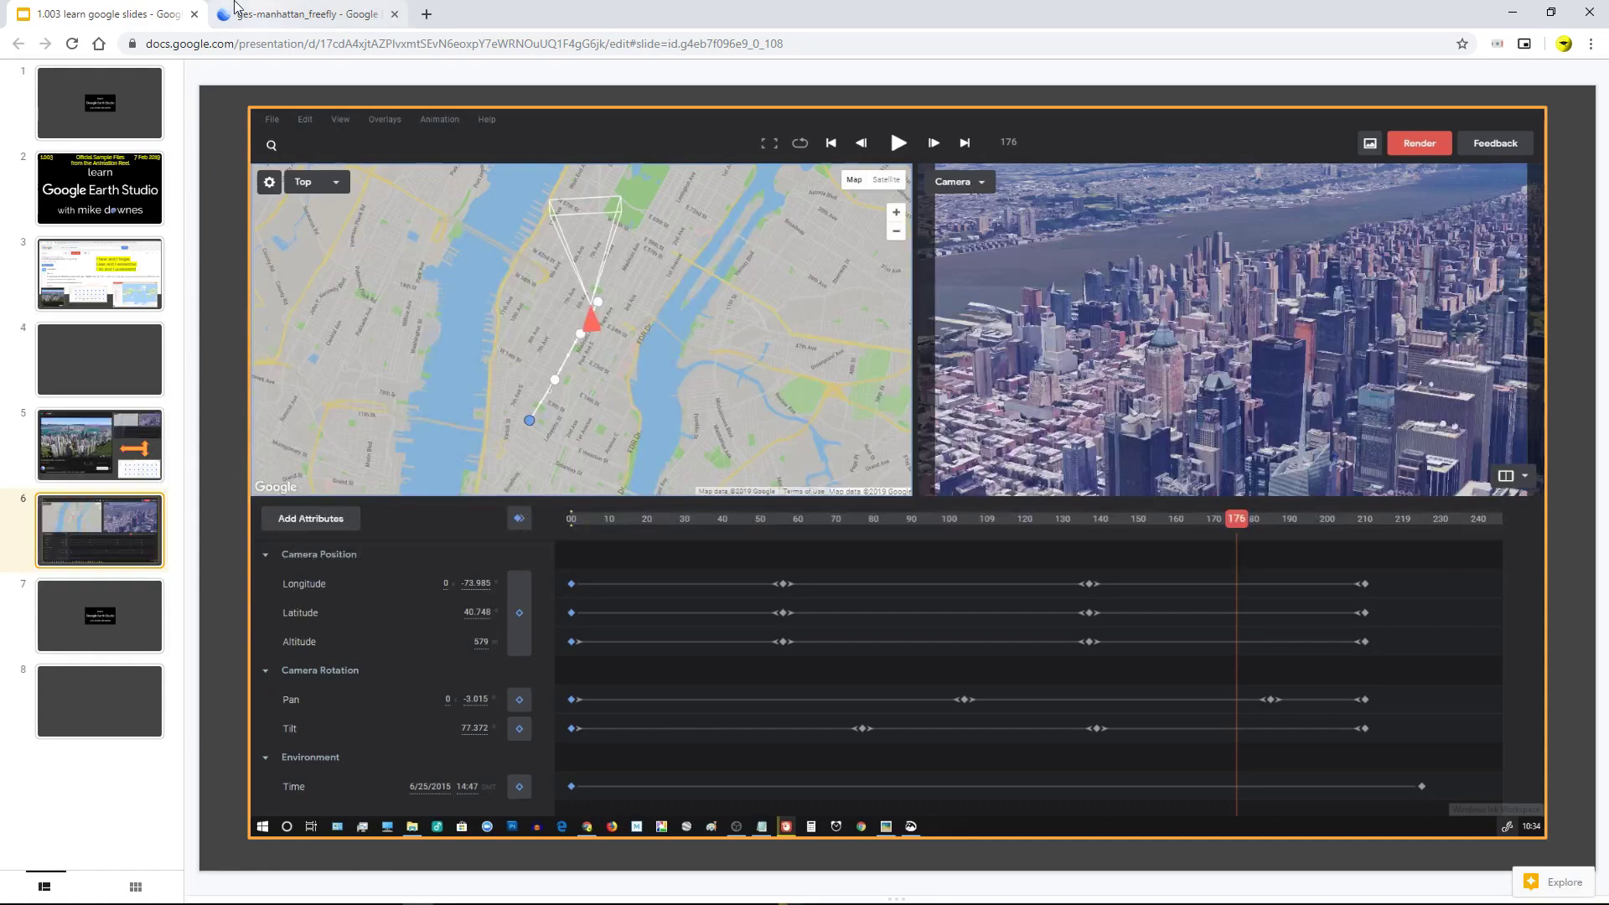
# - Switch to the live ges-manhattan_freefly project, scrub to frame 86 and pan the map
pyautogui.click(276, 13)
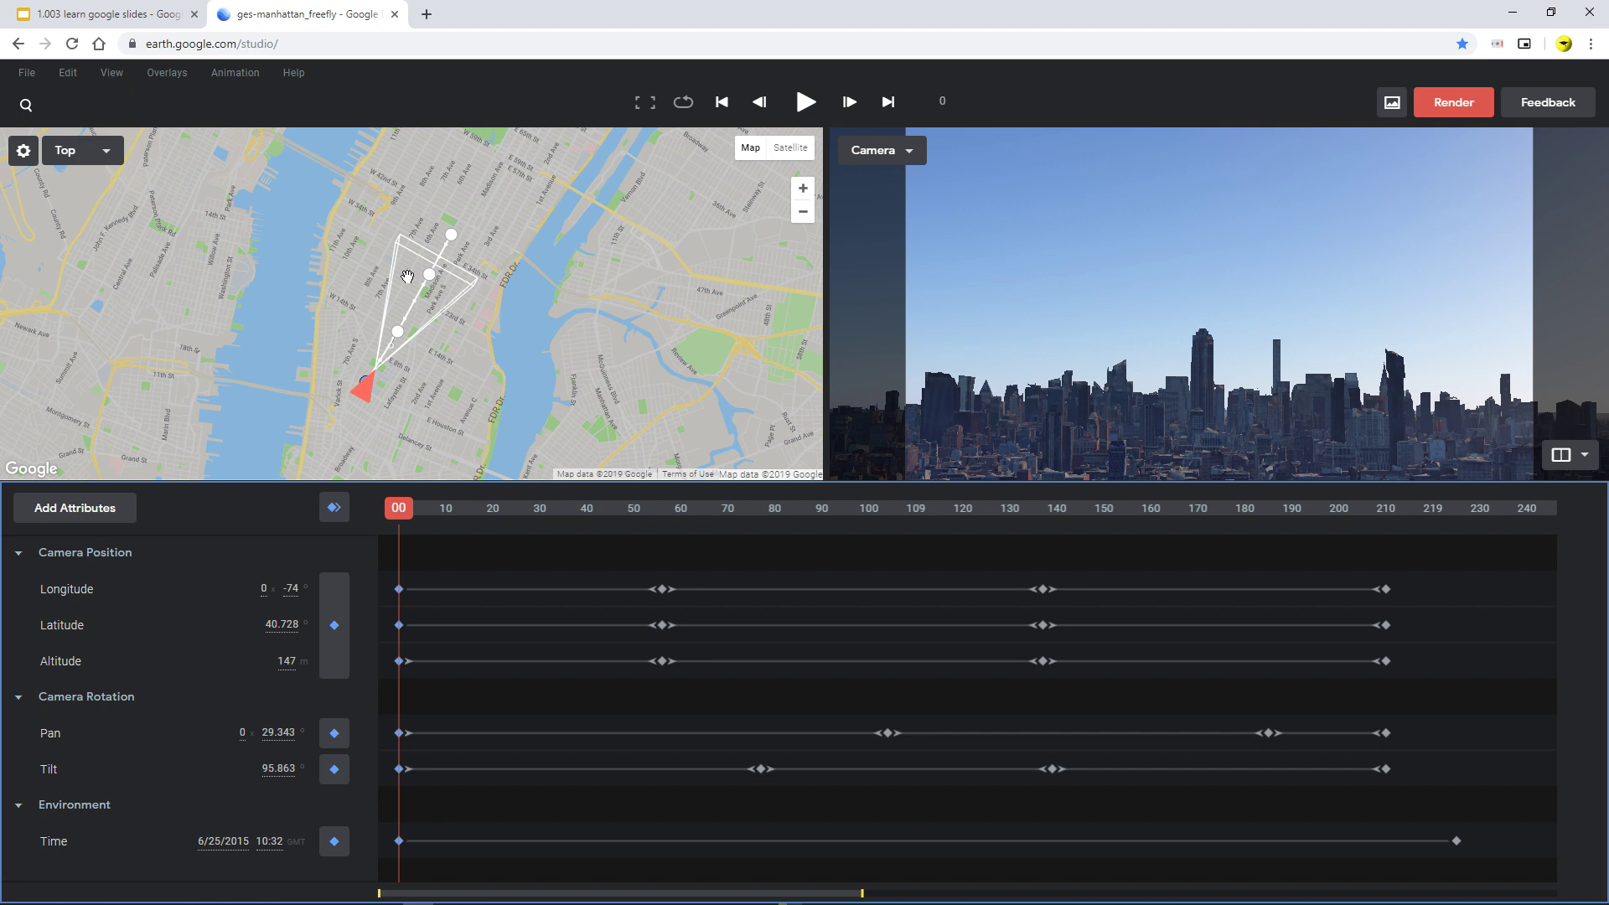
pyautogui.moveTo(399, 514); pyautogui.dragTo(802, 545)
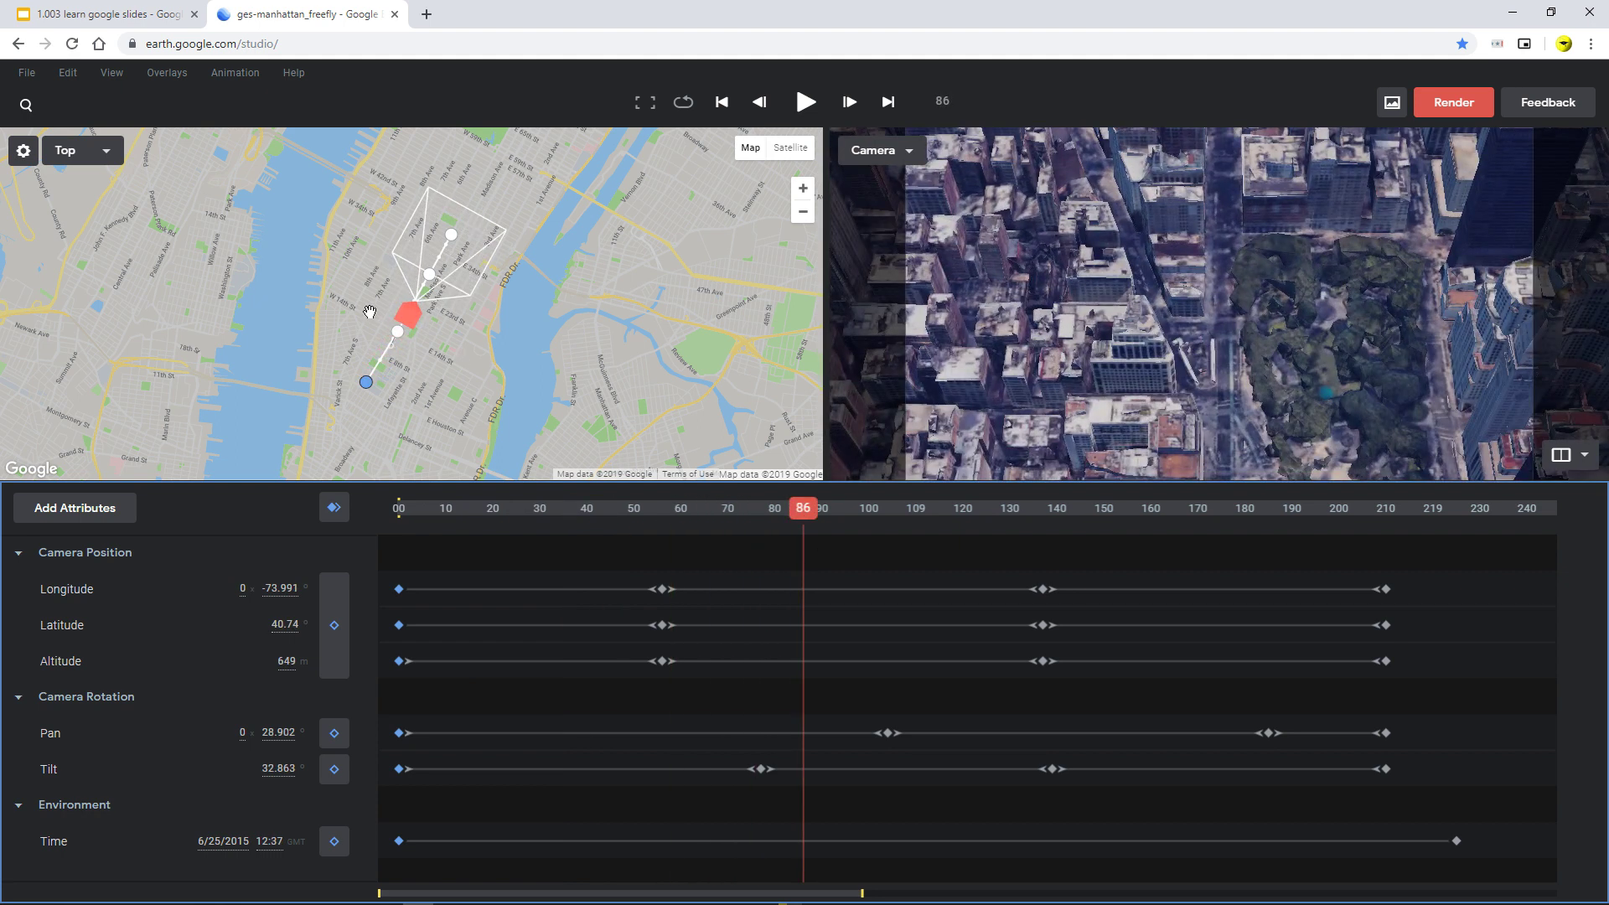
pyautogui.moveTo(354, 314); pyautogui.dragTo(297, 309)
pyautogui.moveTo(458, 335); pyautogui.dragTo(528, 351)
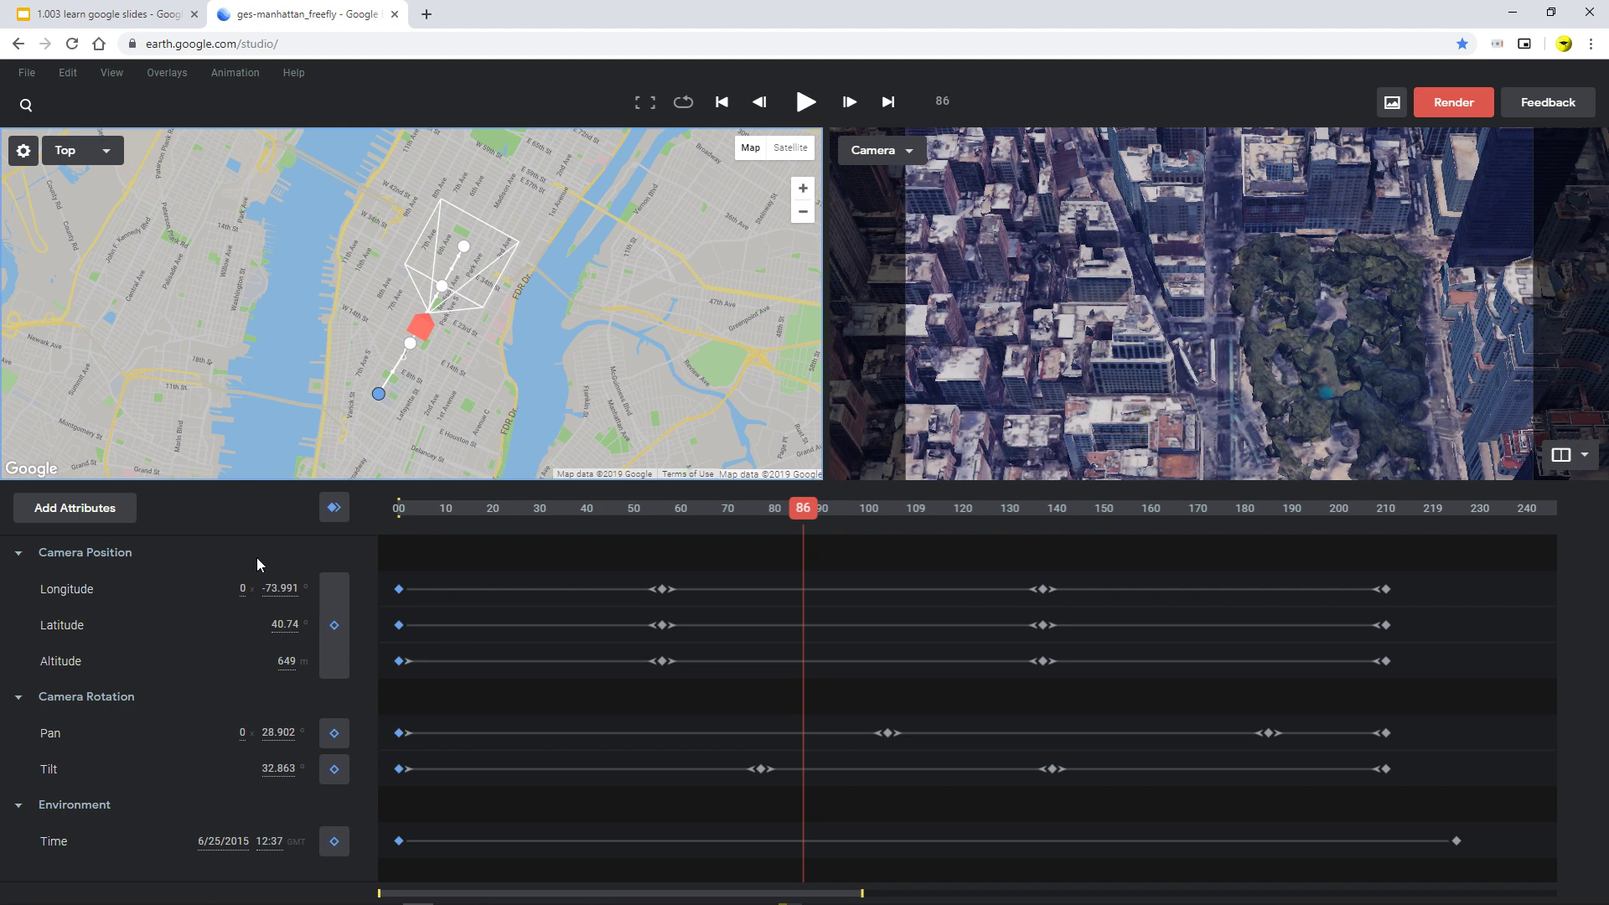
# - Show the longitude, latitude and altitude curves in the graph editor, then scrub the flight through frame 192
pyautogui.click(210, 597)
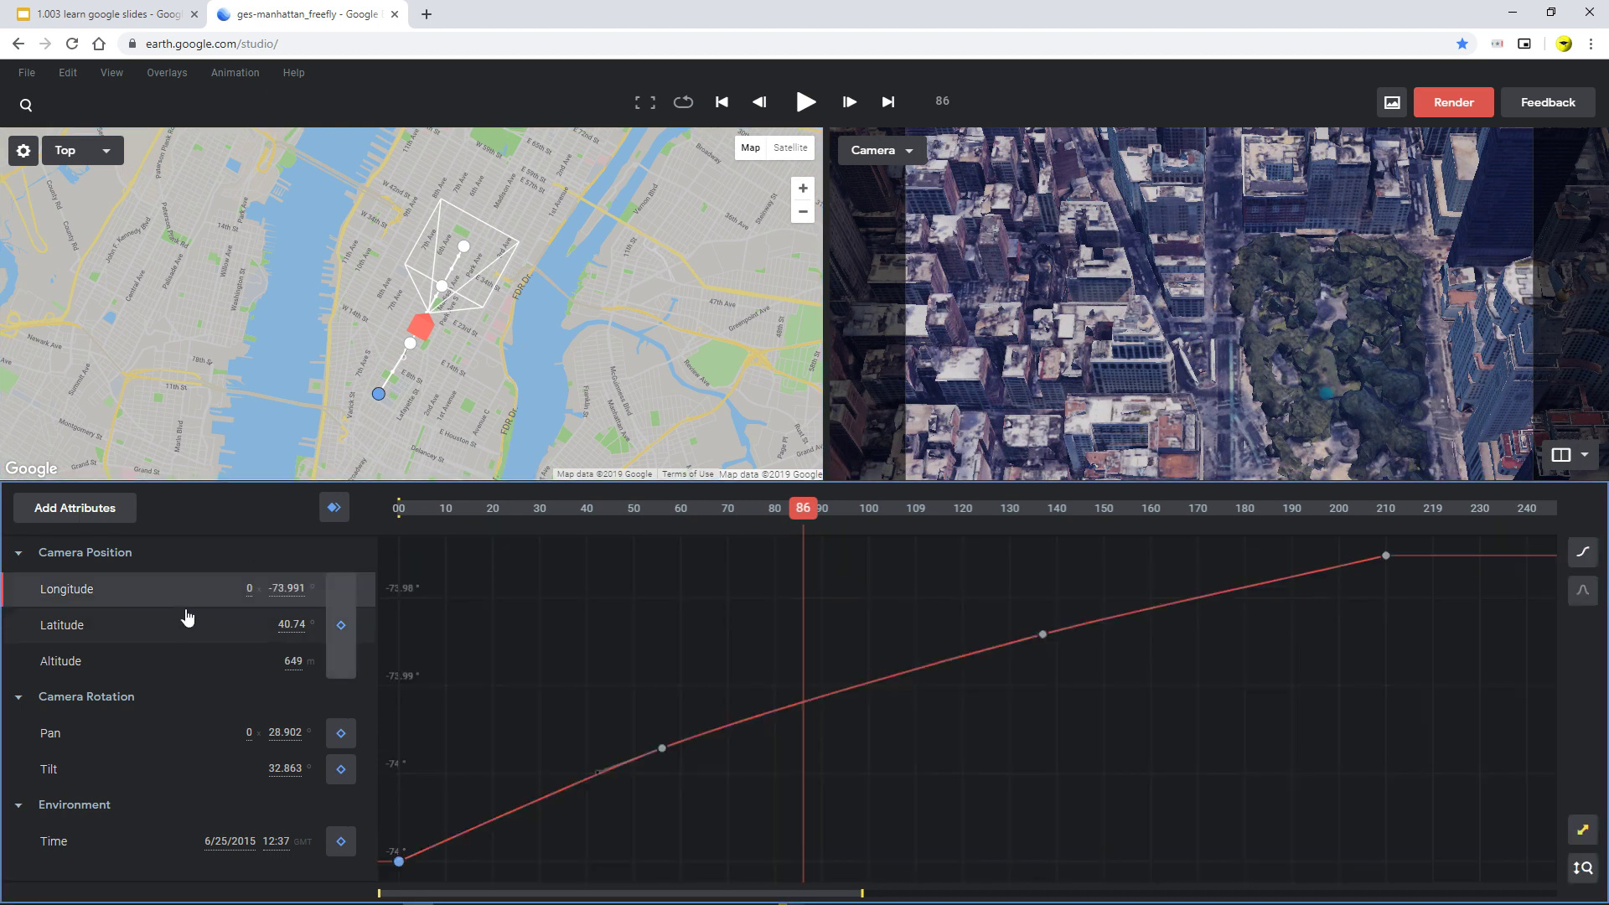
pyautogui.click(179, 624)
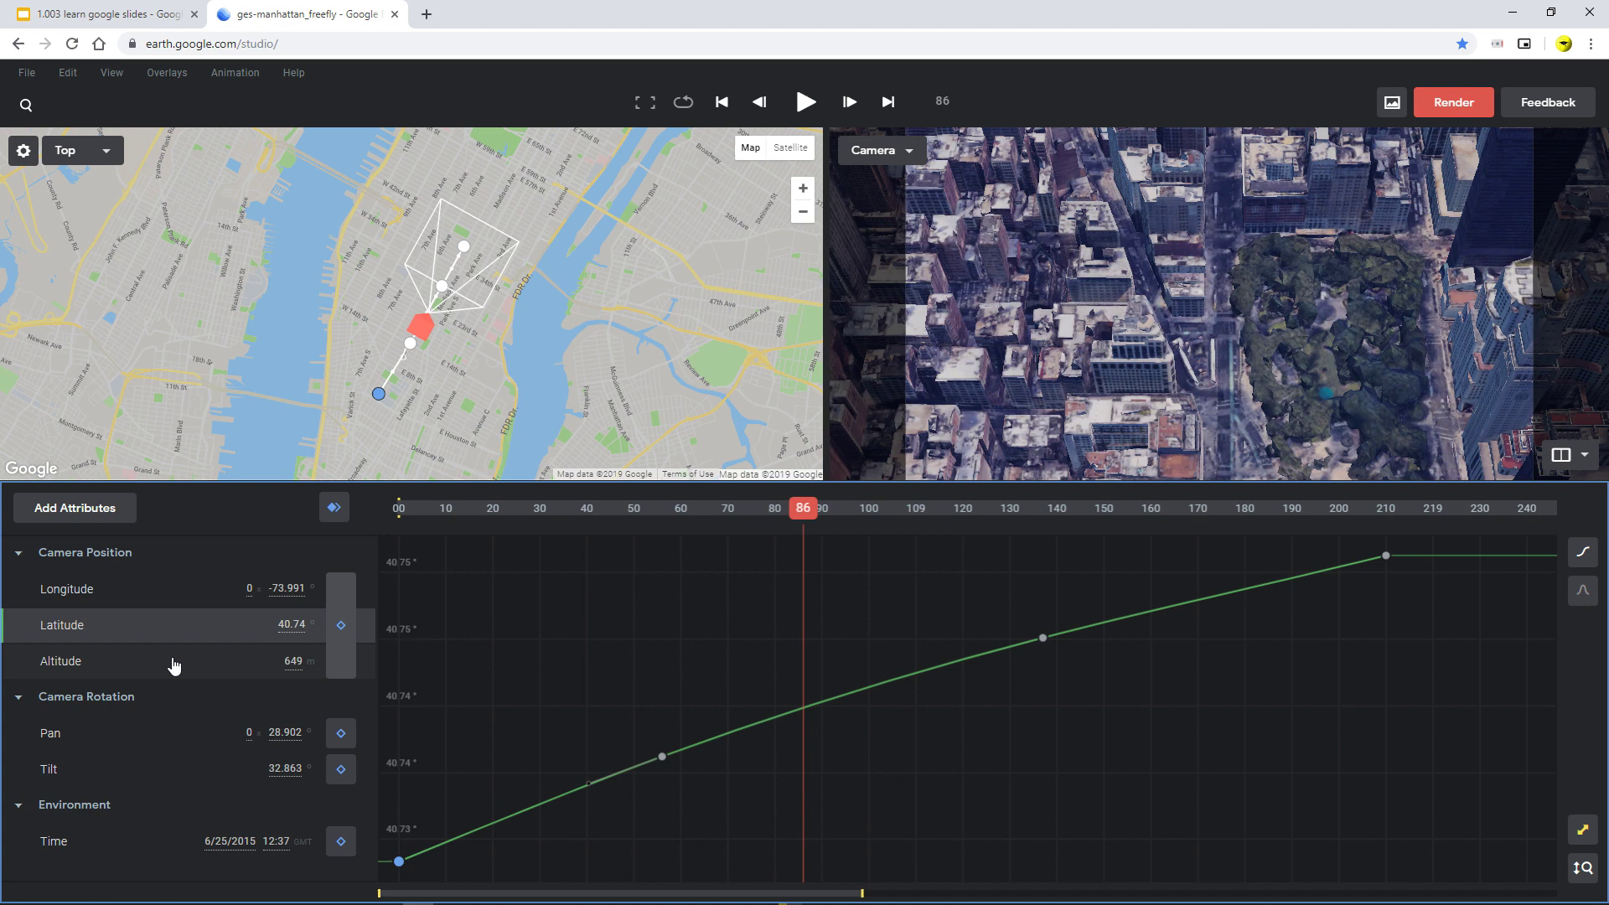
pyautogui.click(174, 662)
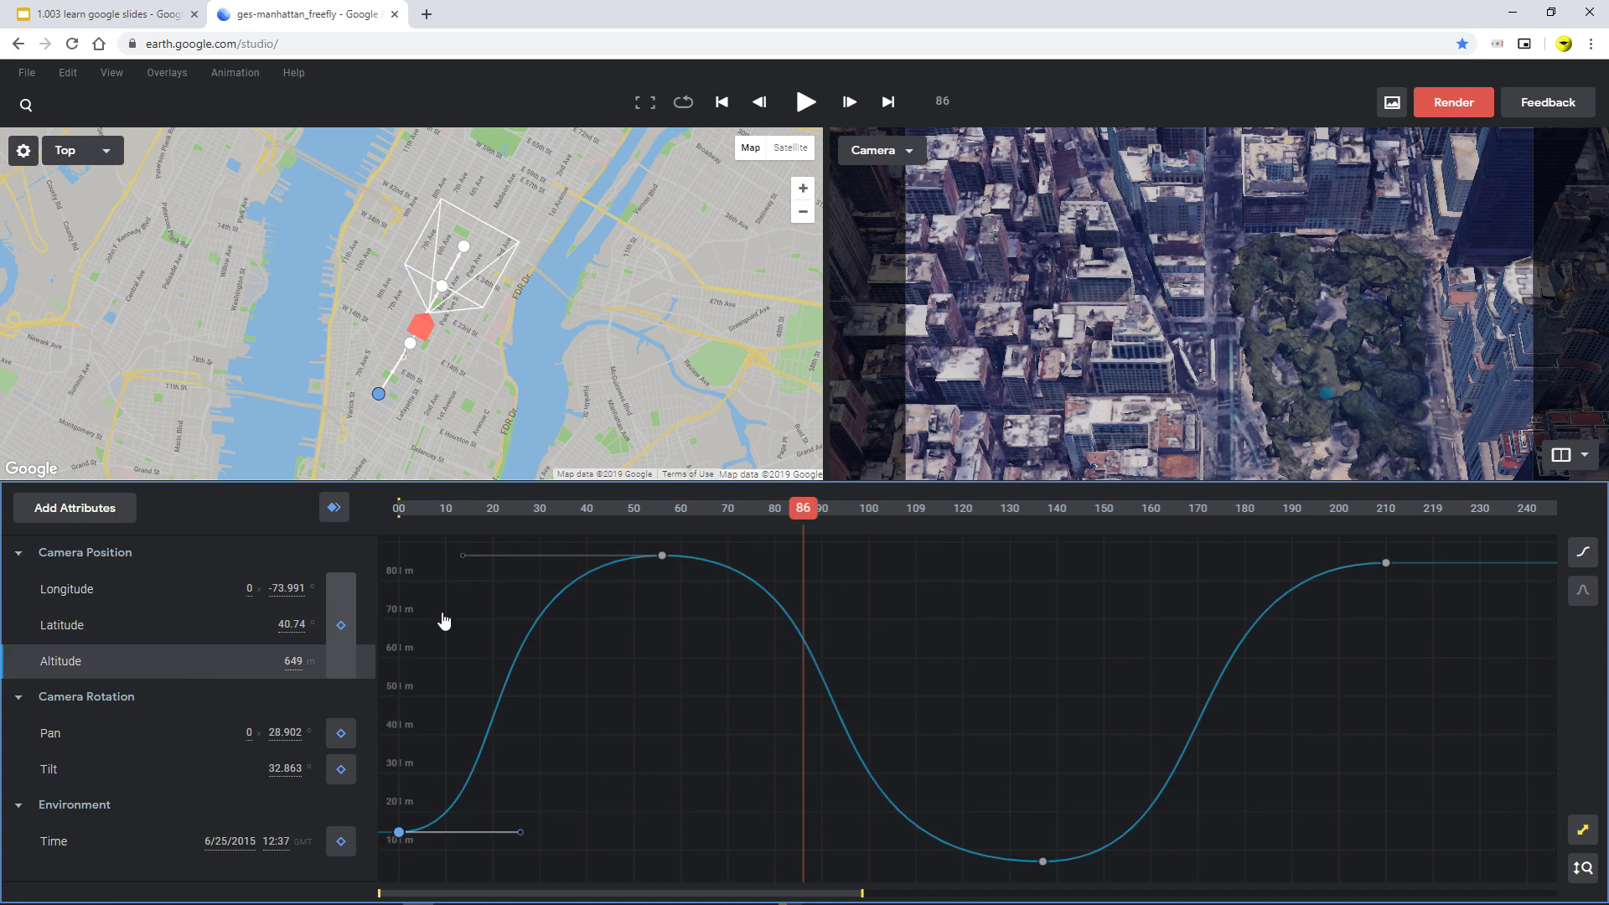
pyautogui.moveTo(803, 508); pyautogui.dragTo(769, 509)
pyautogui.moveTo(497, 509); pyautogui.dragTo(1300, 712)
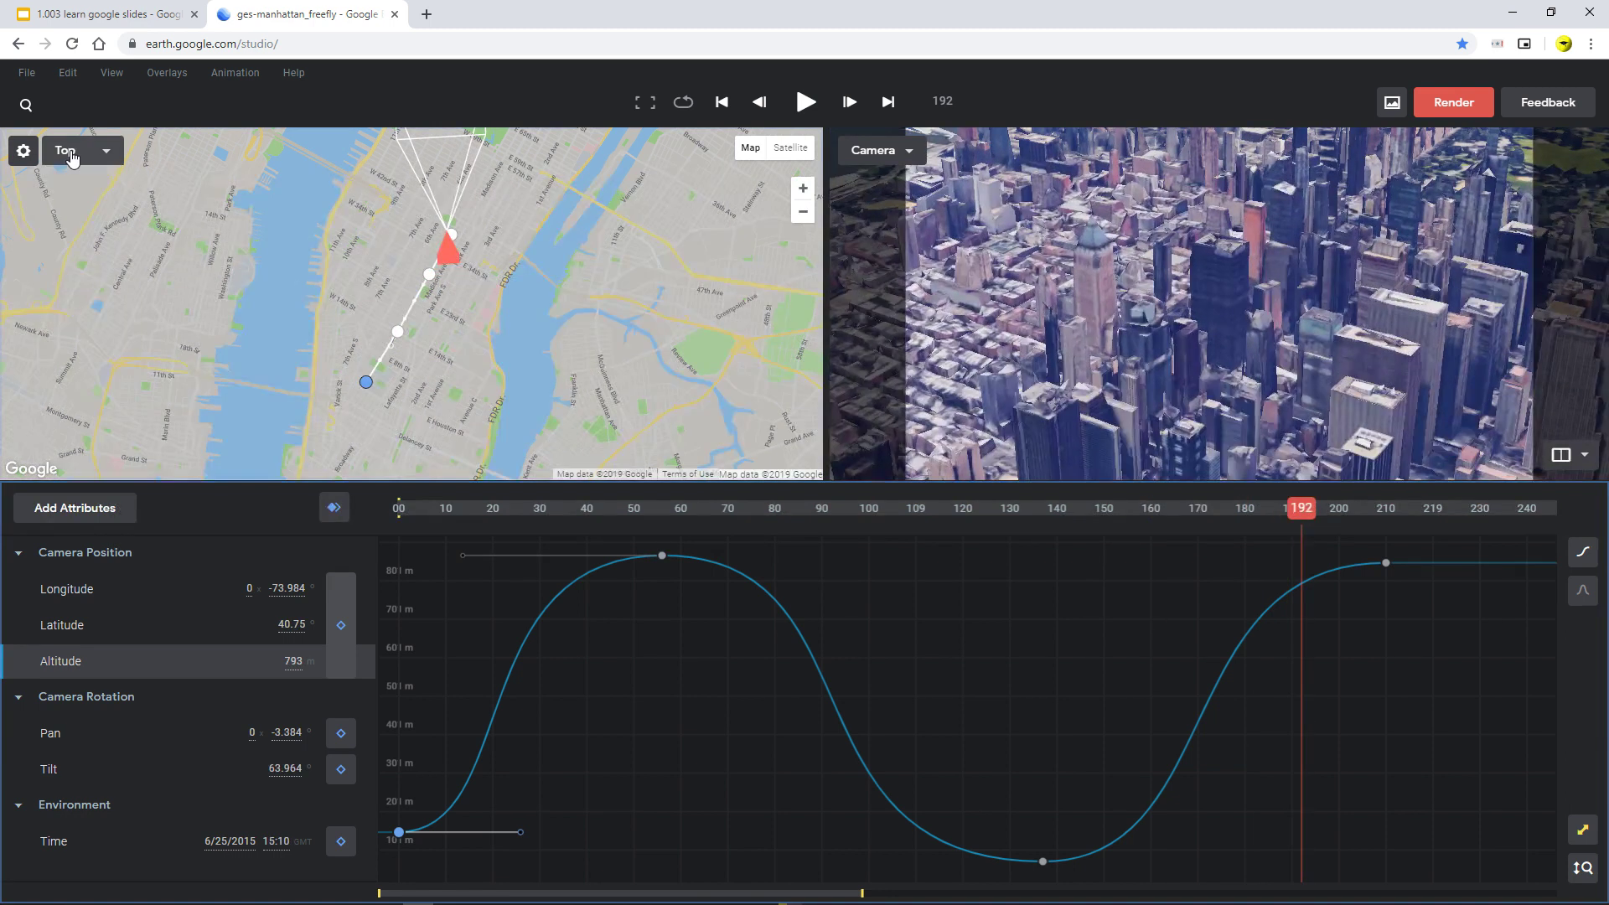
# - Switch the map viewpoint to North, return to frame 0 and scrub toward frame 12
pyautogui.click(73, 155)
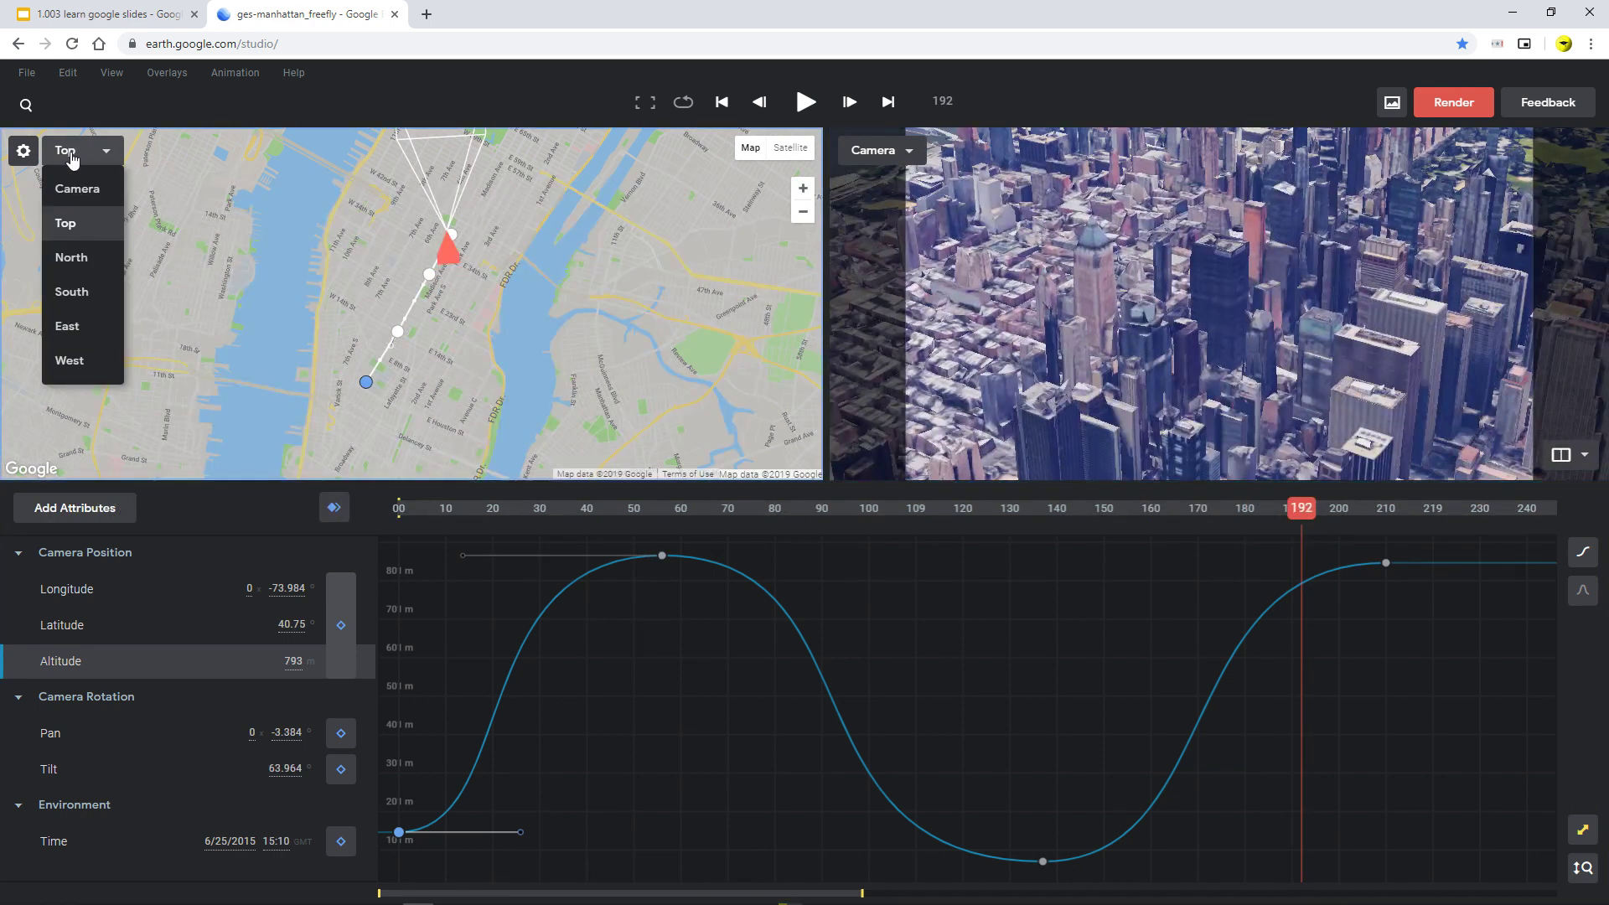
pyautogui.click(70, 257)
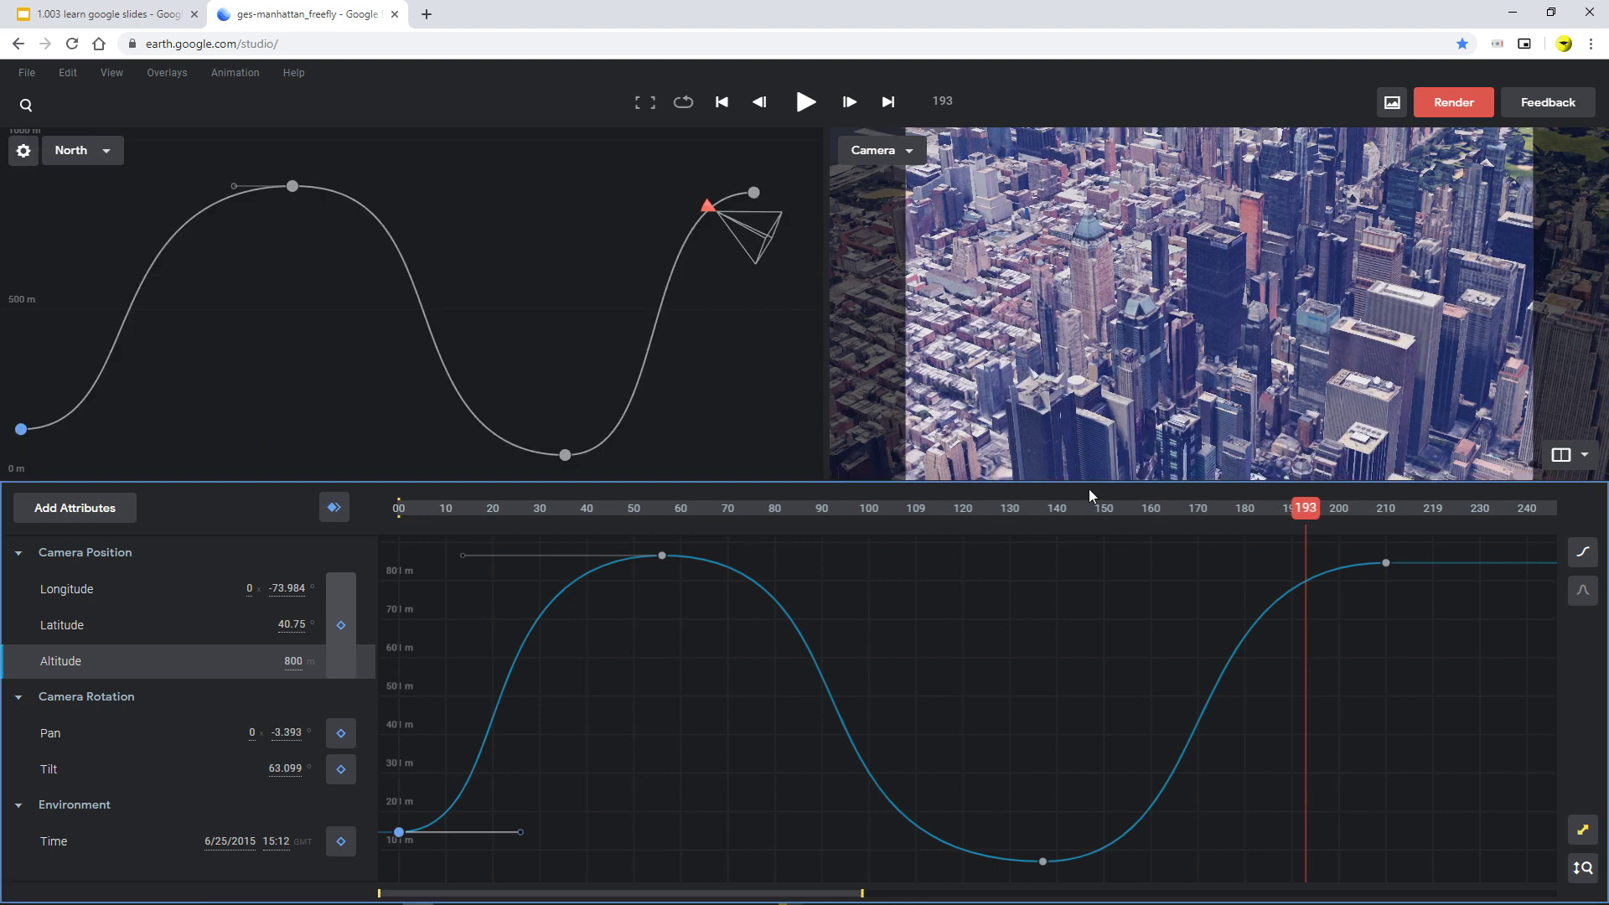
pyautogui.press('Home')
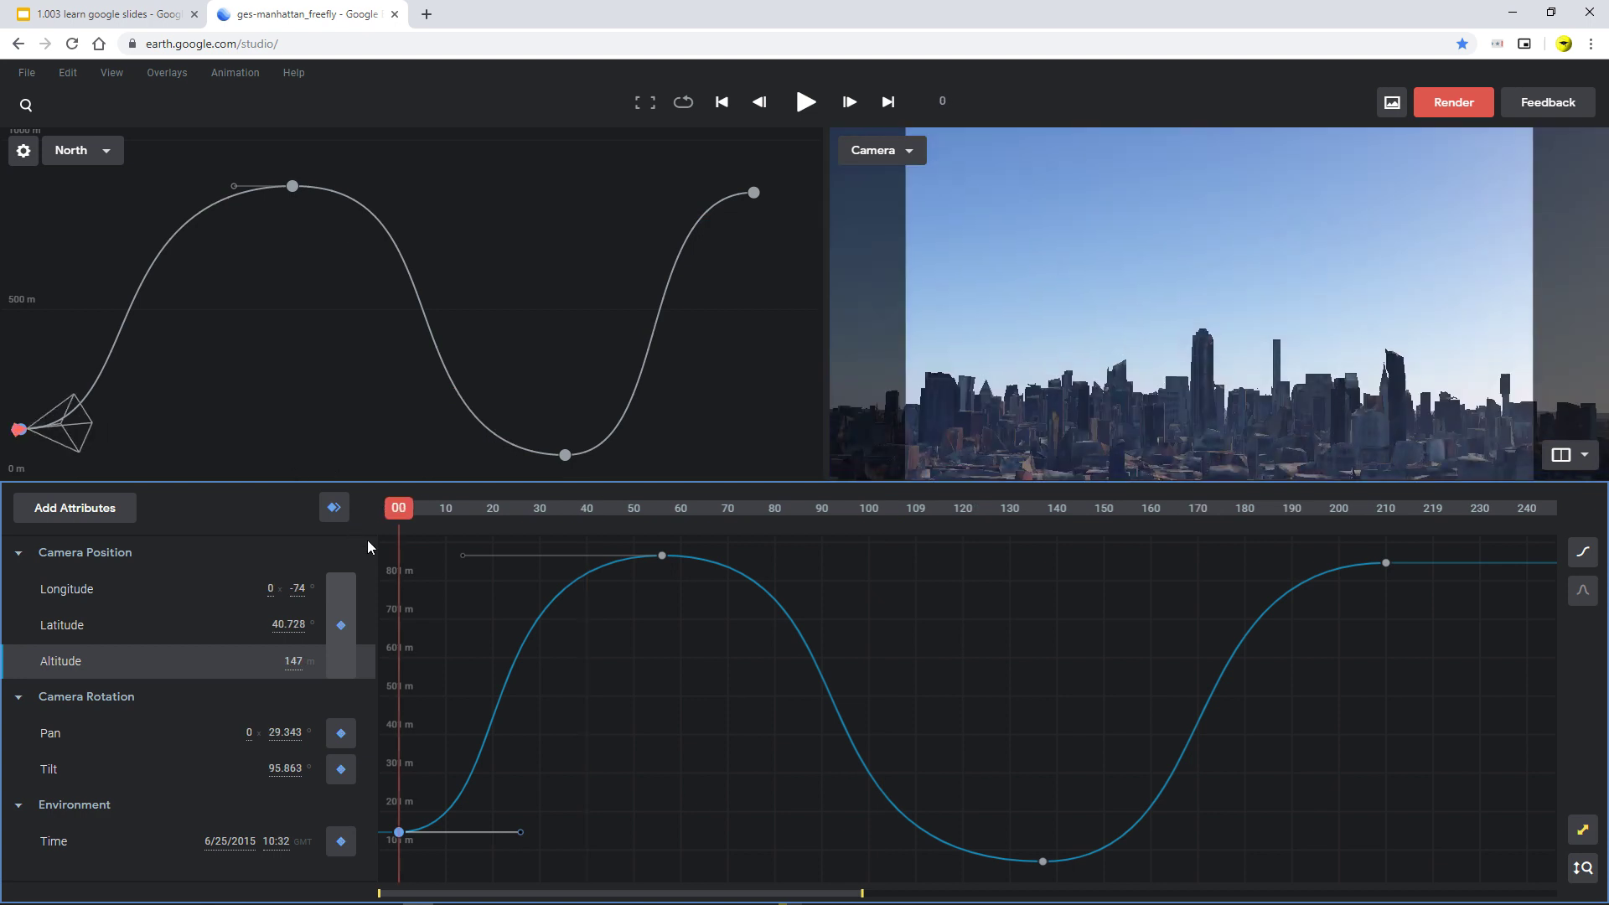
pyautogui.moveTo(398, 511); pyautogui.dragTo(168, 582)
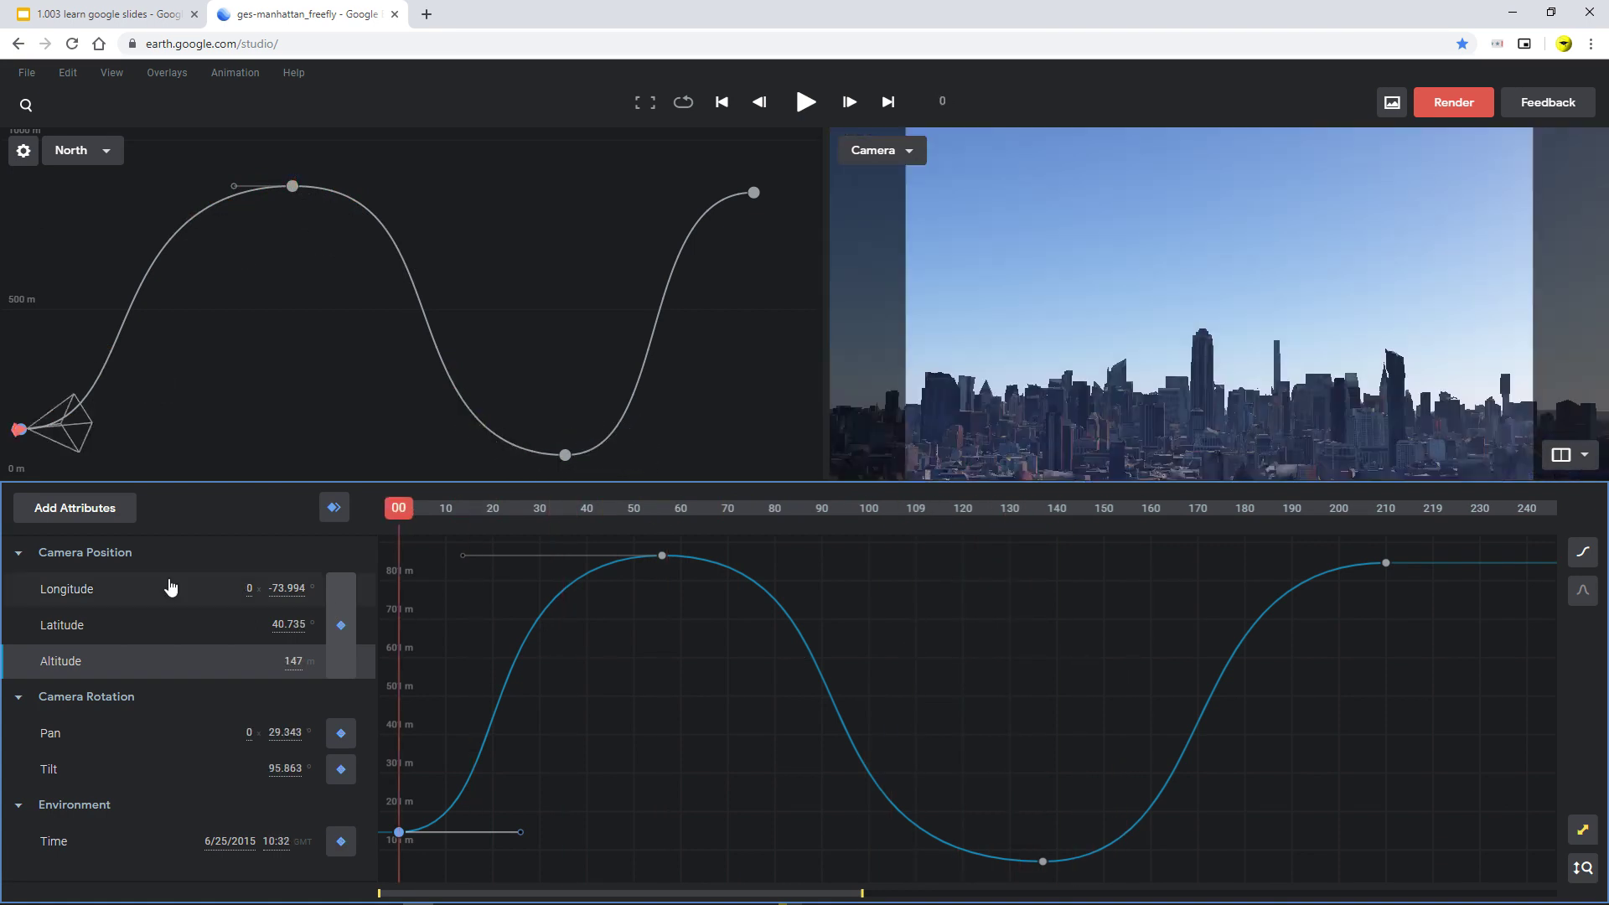
# - Show the camera speed graph, scrub the flight to frame 140, and return to Google Slides
pyautogui.click(1580, 593)
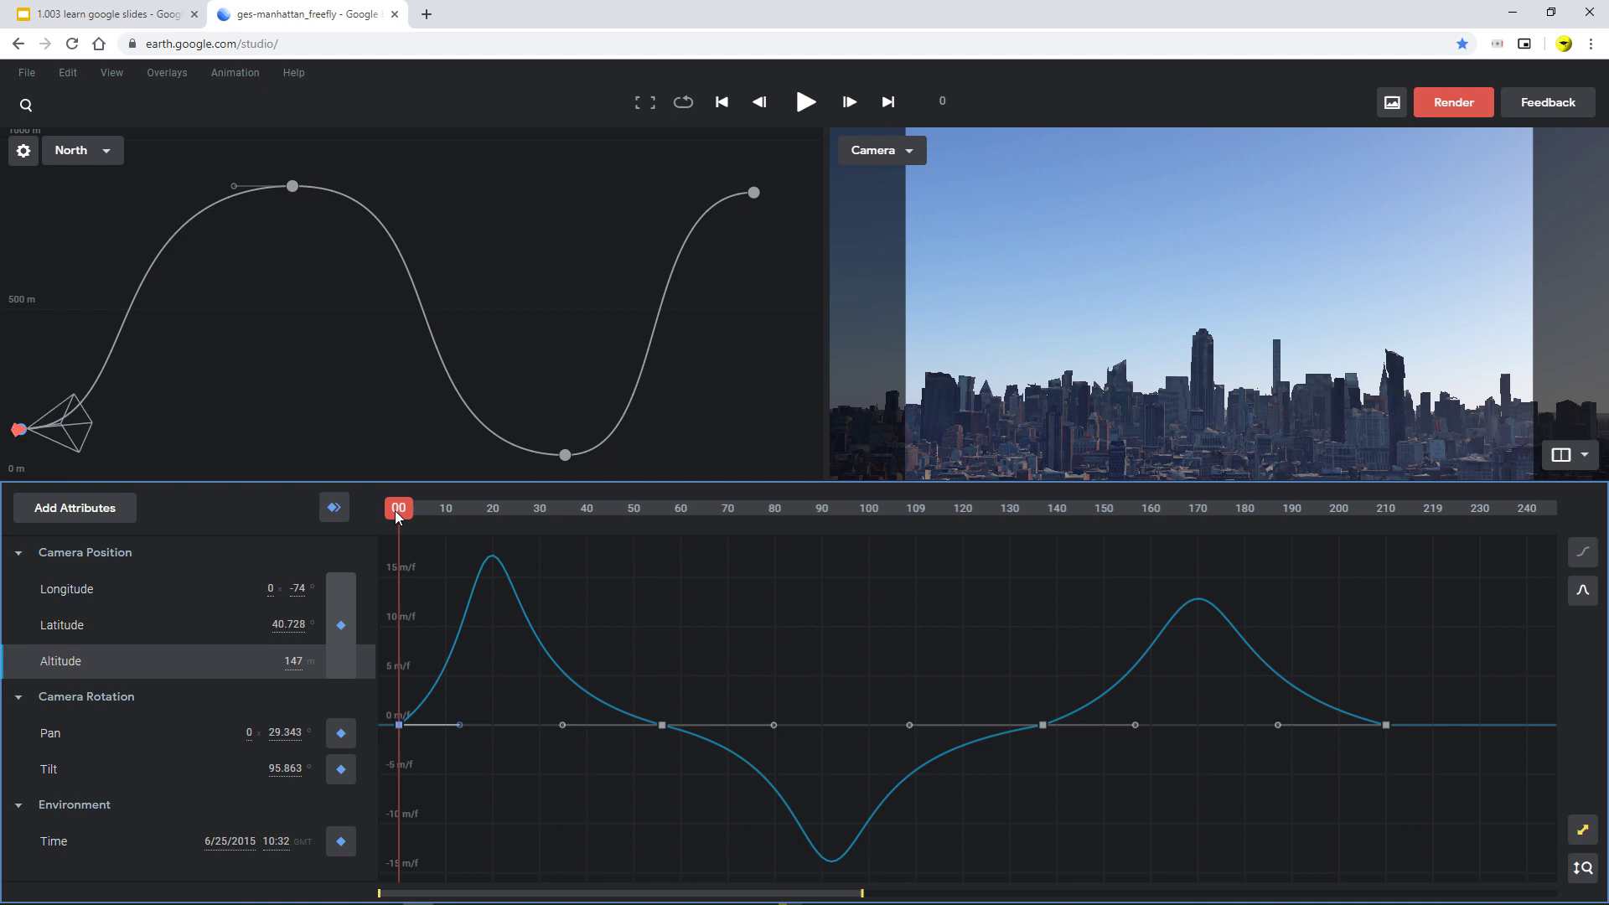
pyautogui.moveTo(396, 512); pyautogui.dragTo(889, 659)
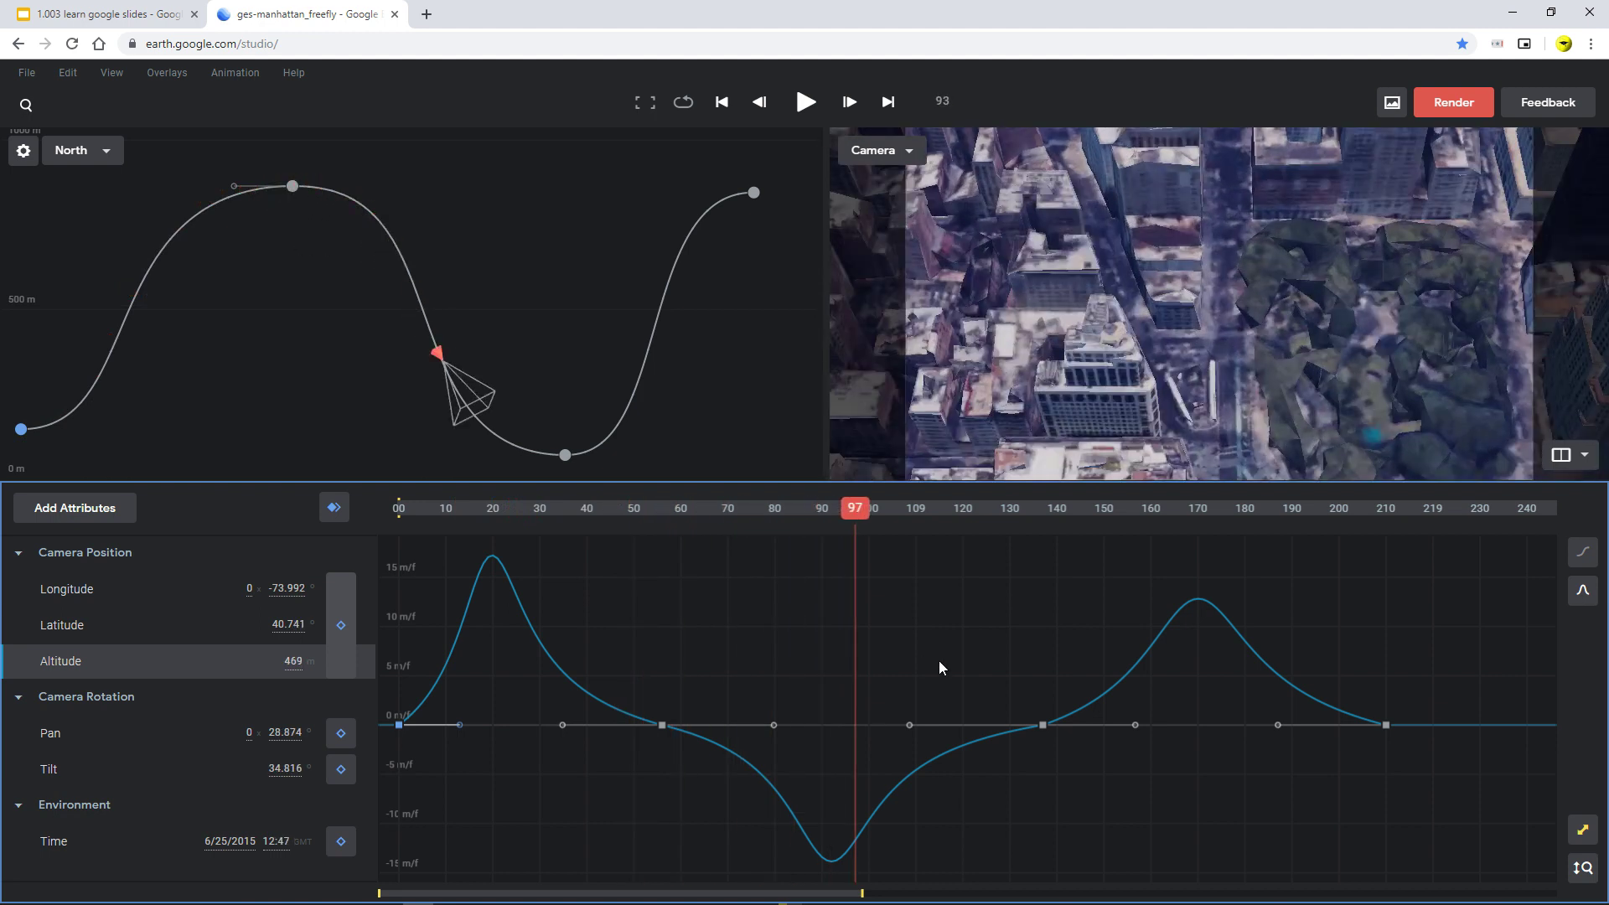
pyautogui.moveTo(939, 666); pyautogui.dragTo(1057, 685)
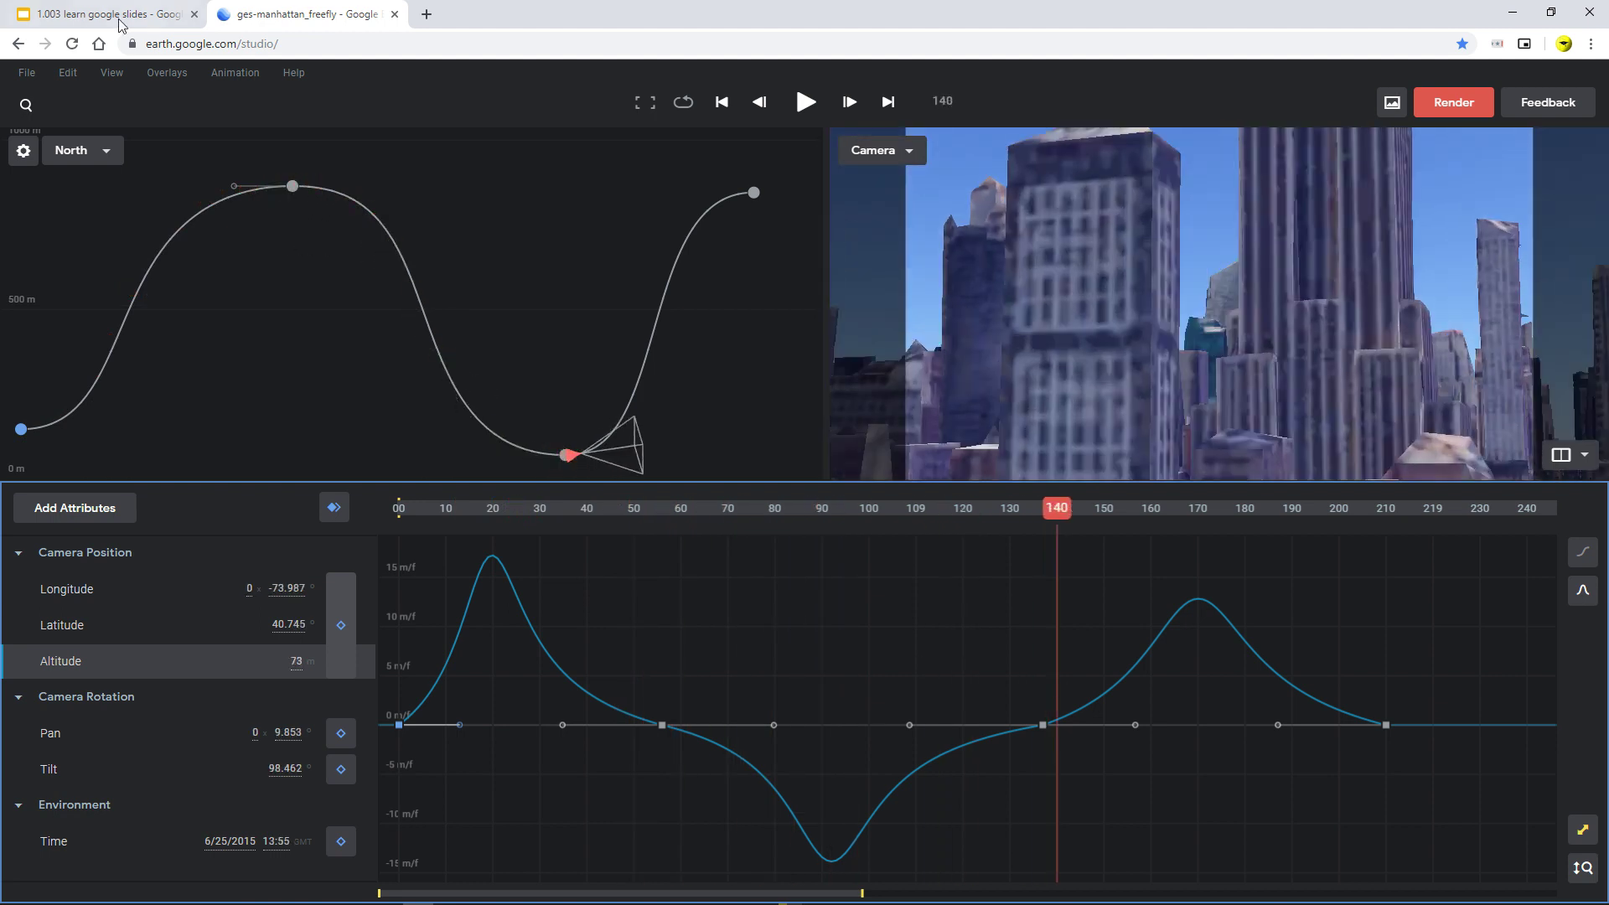
pyautogui.click(117, 15)
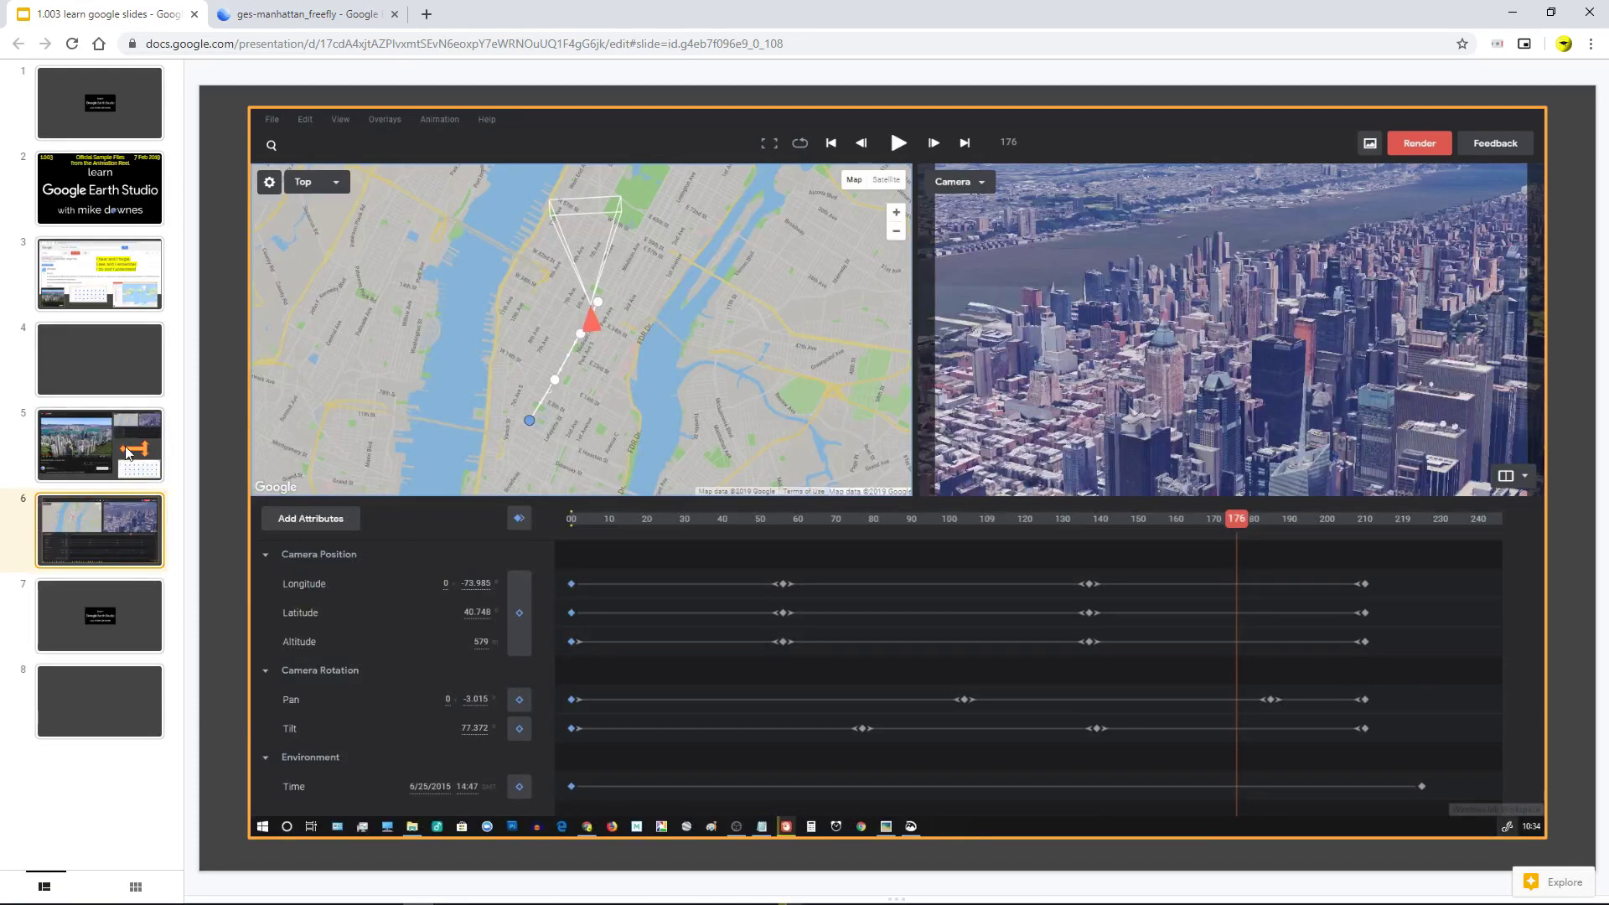
# - Review slide 5's YouTube, Drive and Earth Studio screenshots, then go through slide 6 to slide 7
pyautogui.click(102, 454)
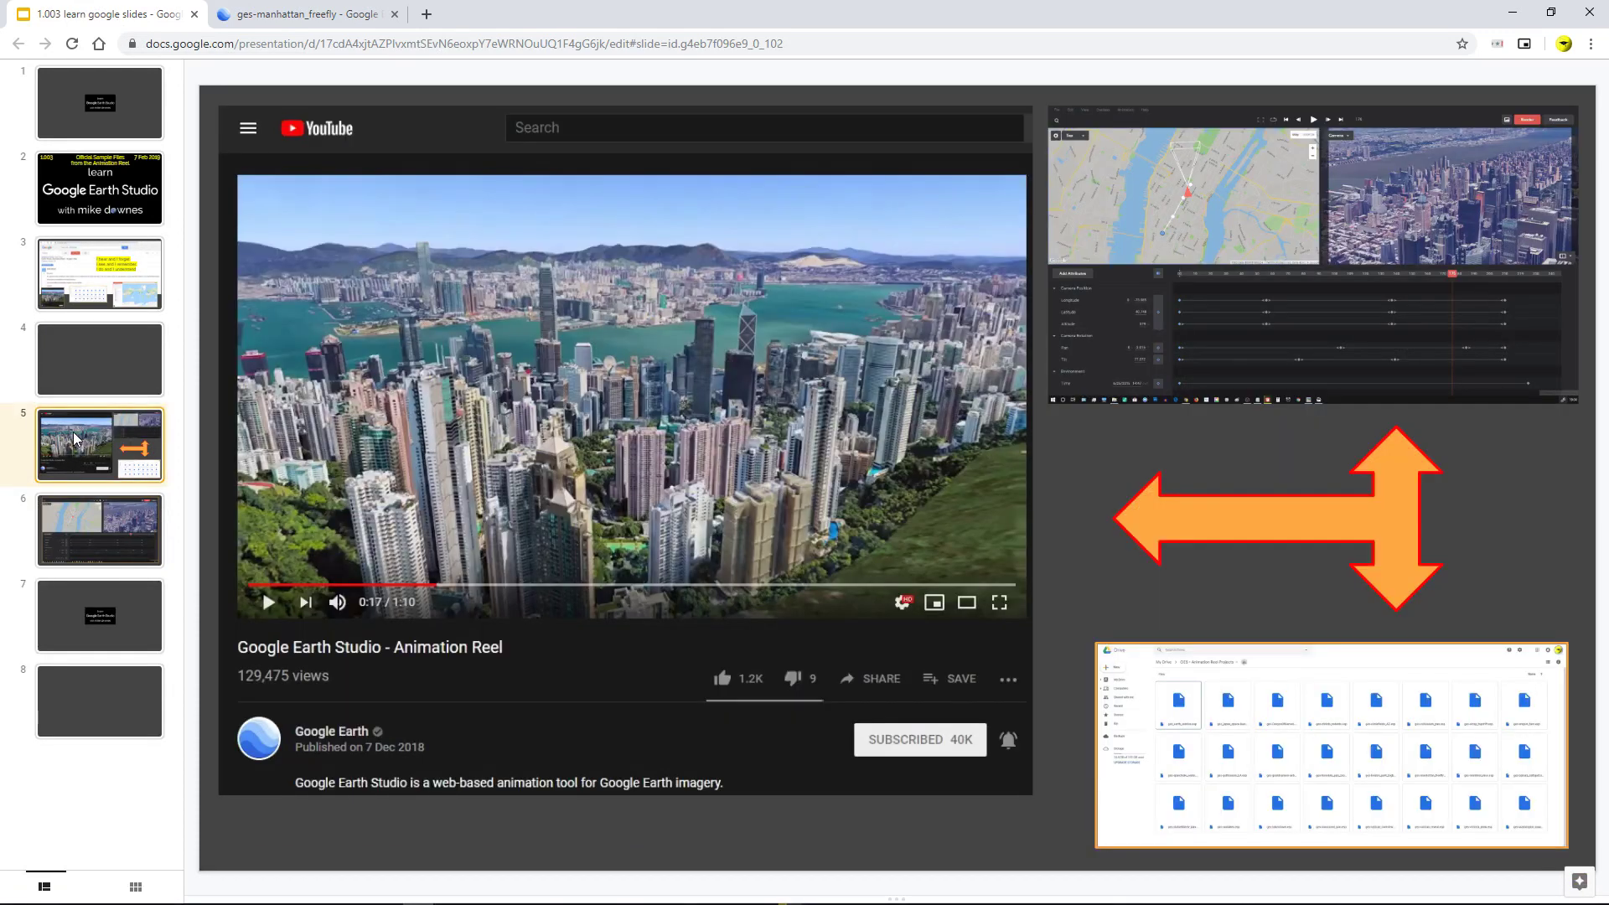
pyautogui.click(437, 398)
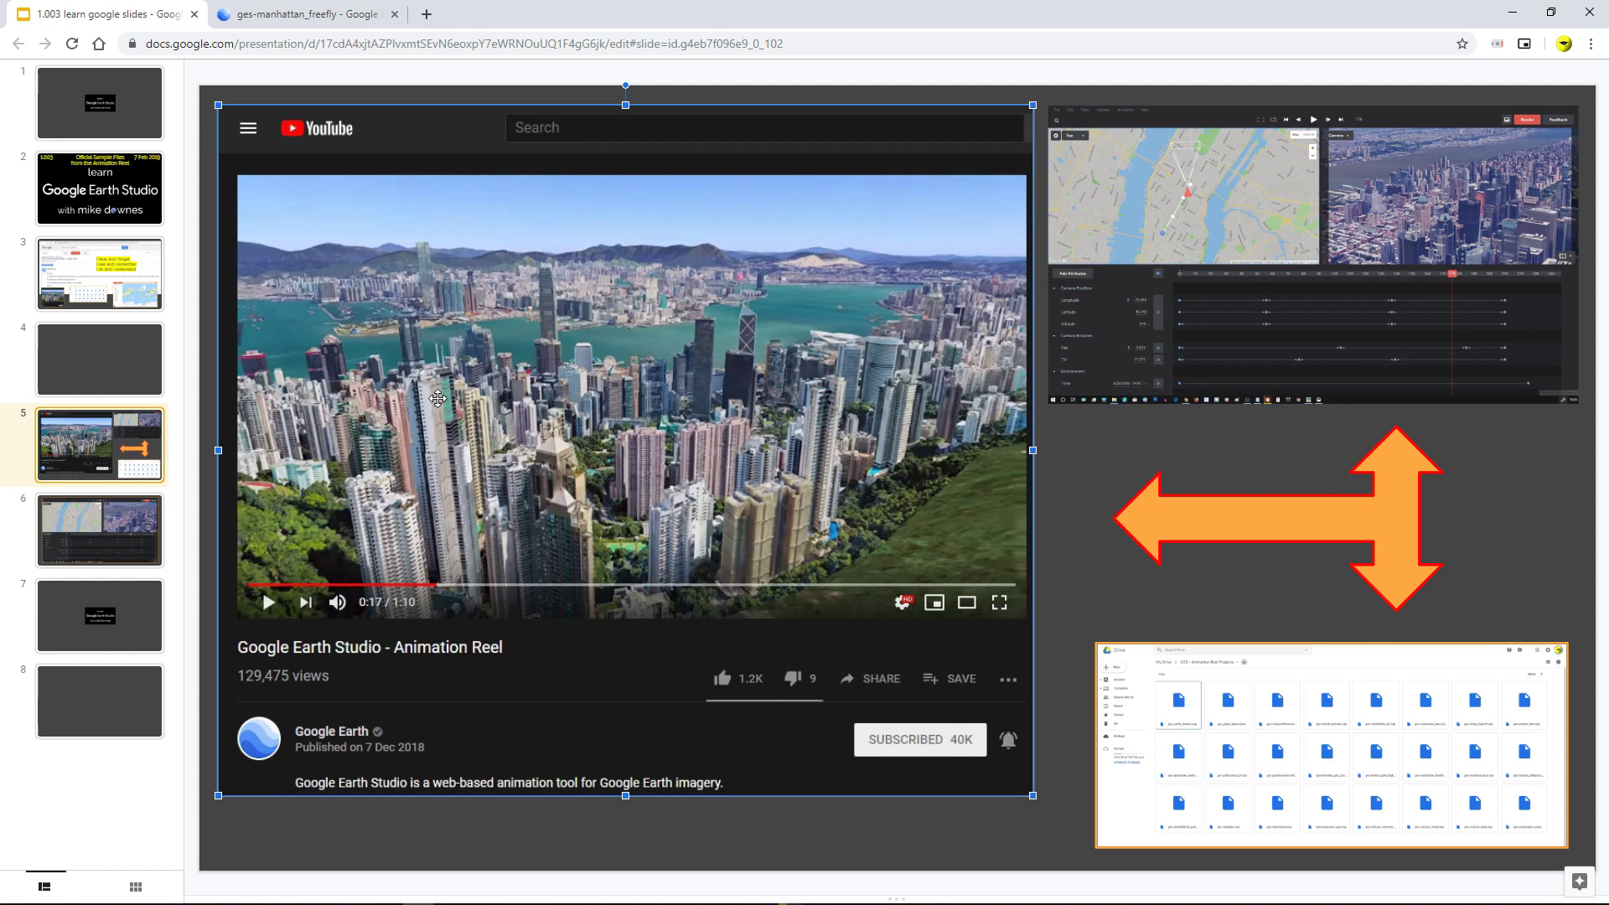
pyautogui.click(1240, 709)
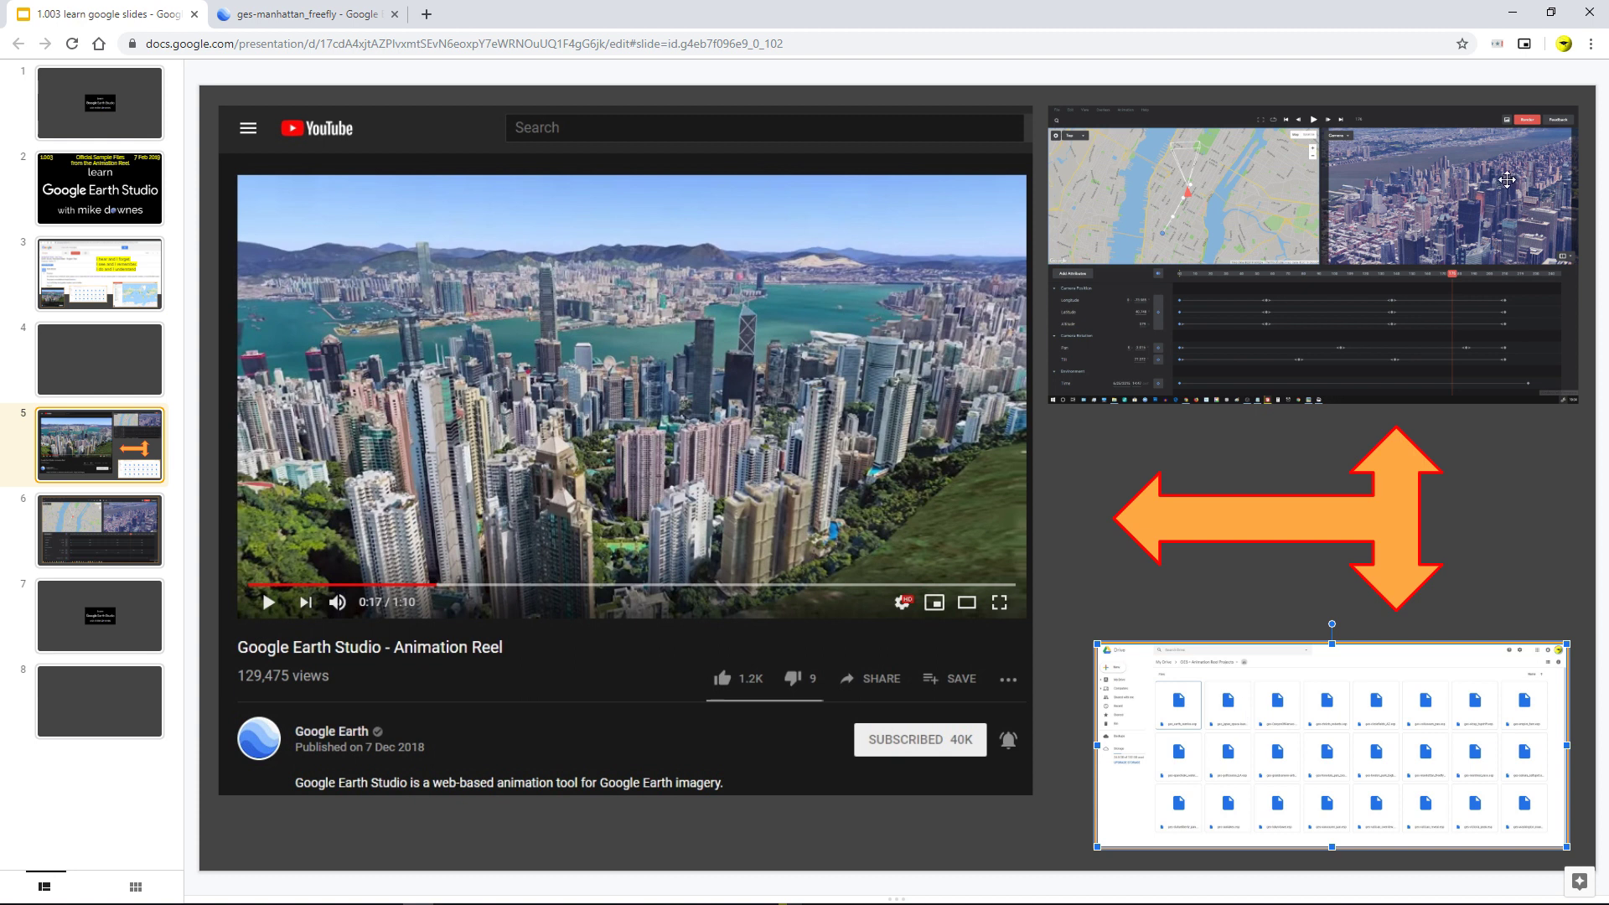
pyautogui.click(1343, 185)
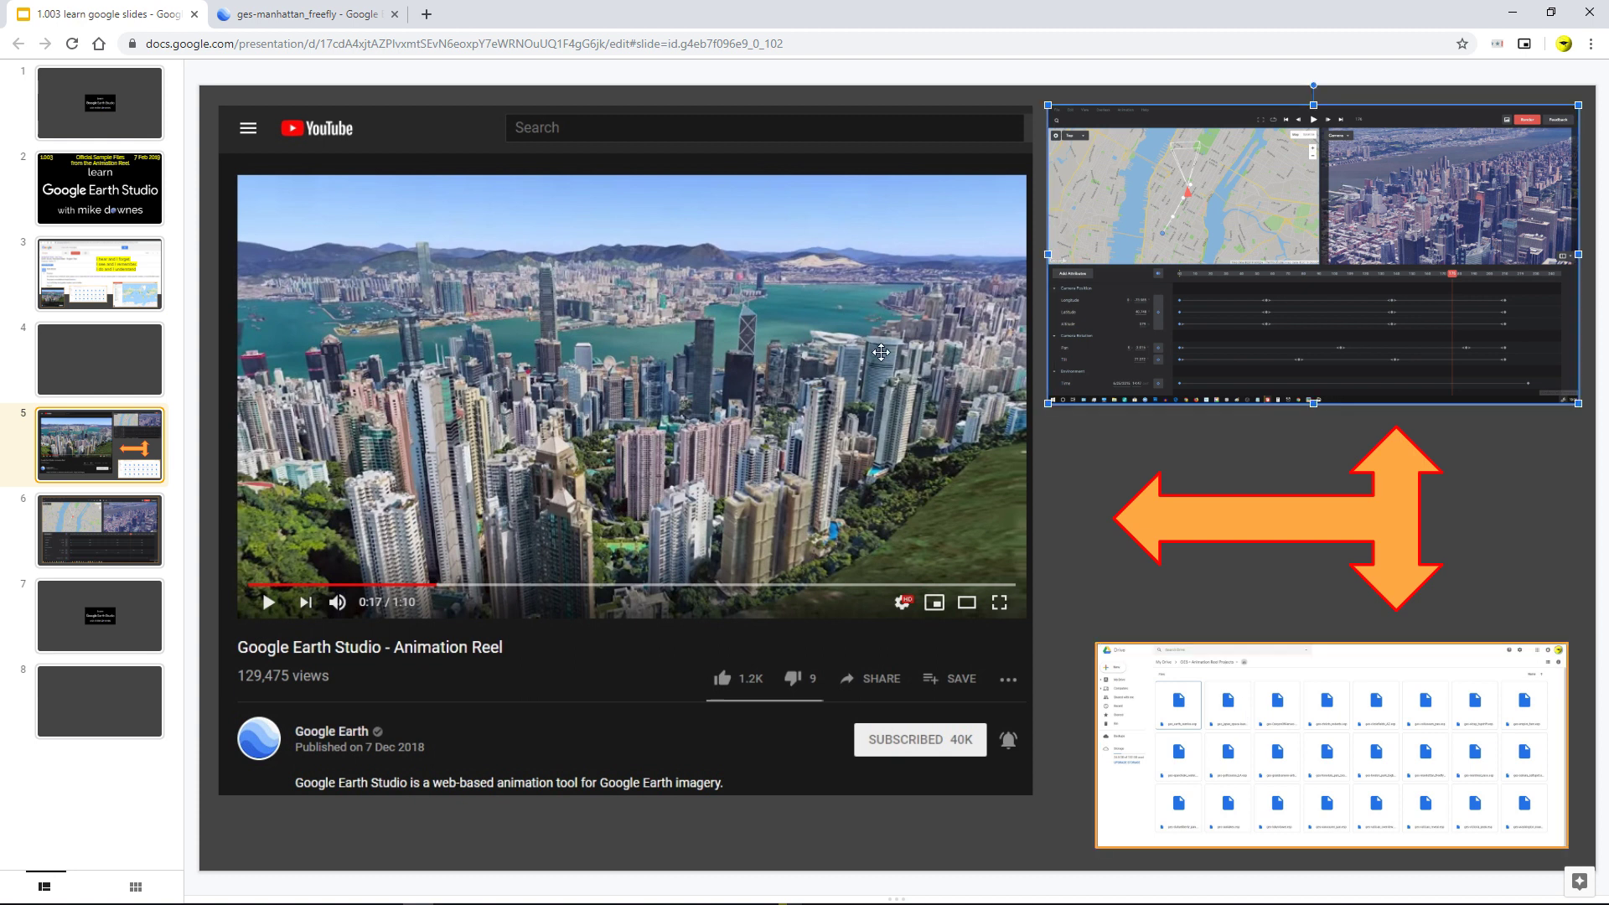
pyautogui.click(144, 538)
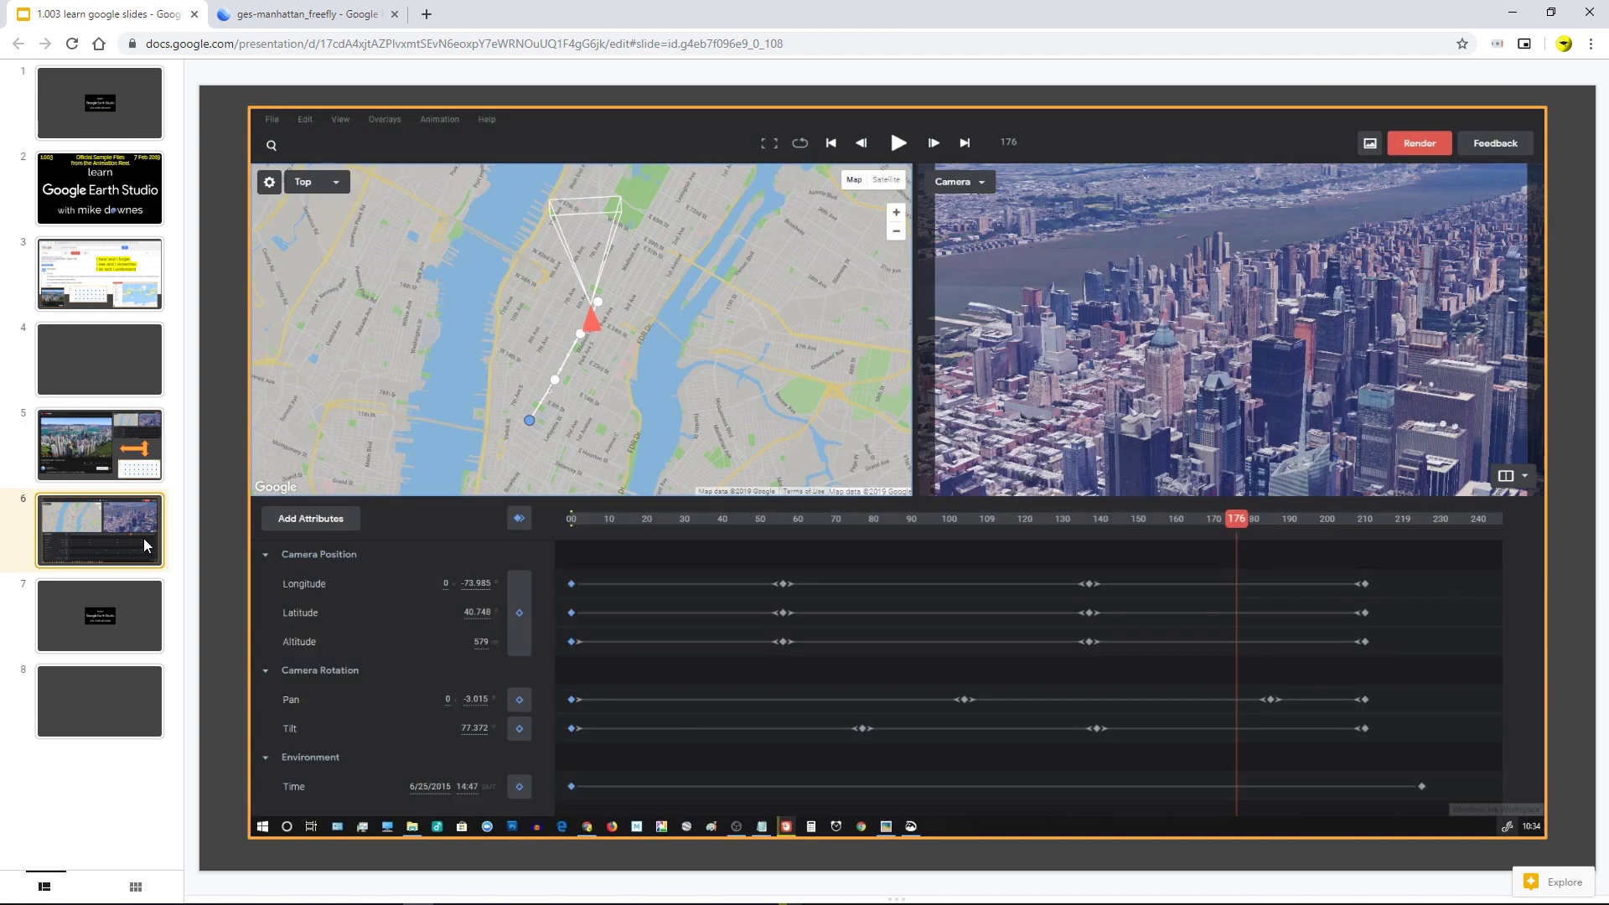
pyautogui.click(125, 592)
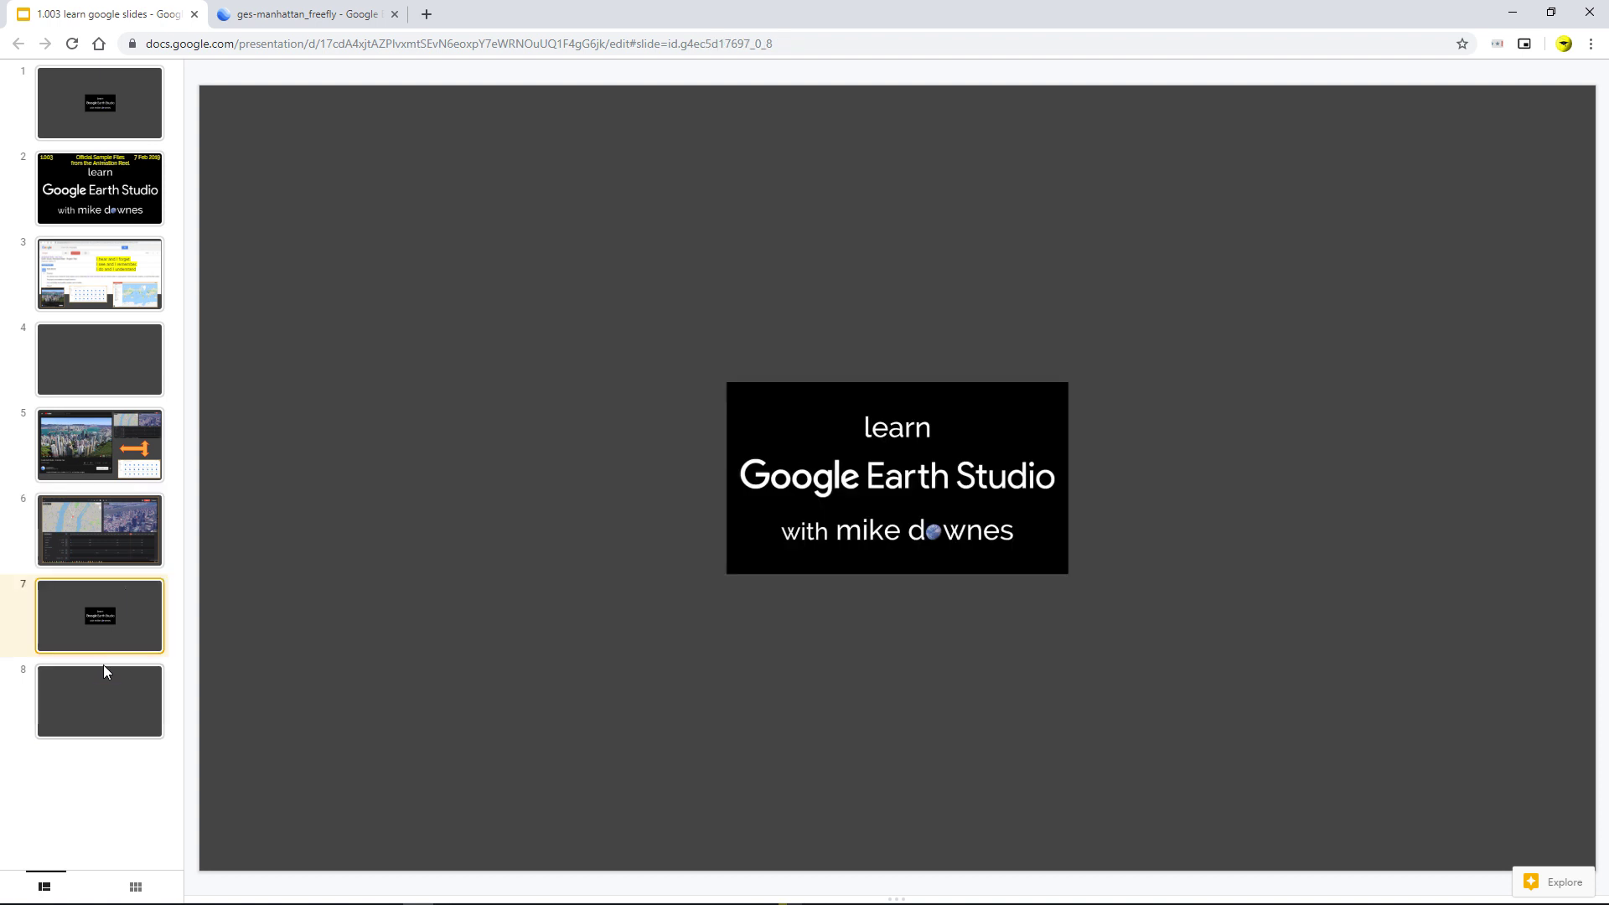